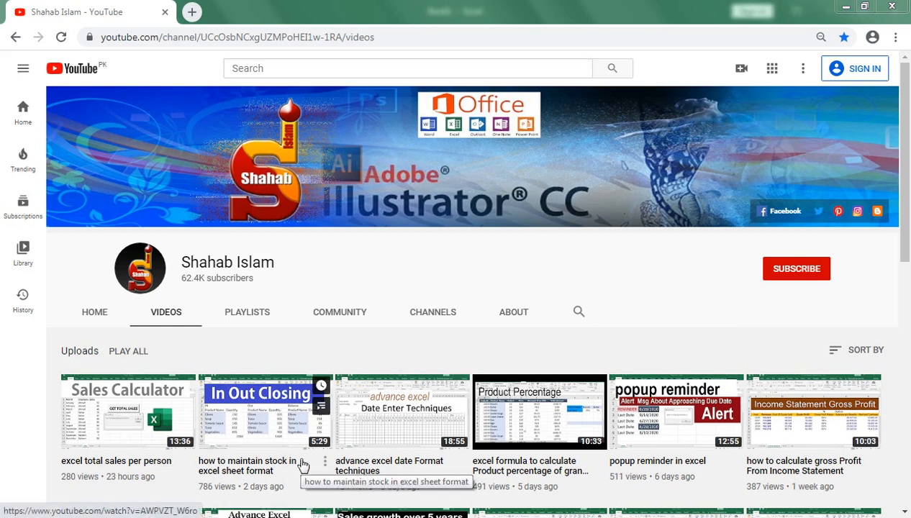
Begin the formula =CHAR(RANDBETWEEN(60,95)) in cell A3, below the alphanumeric heading
click(270, 472)
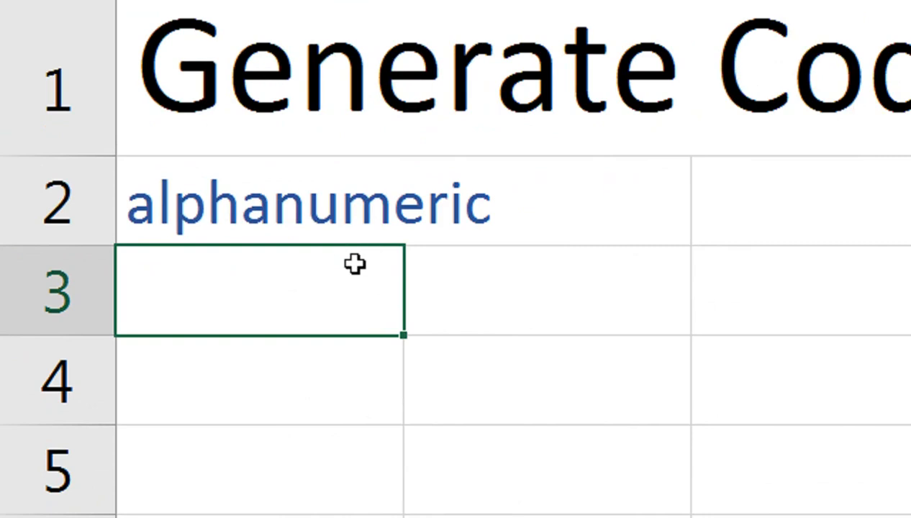
text(=cha)
key(Tab)
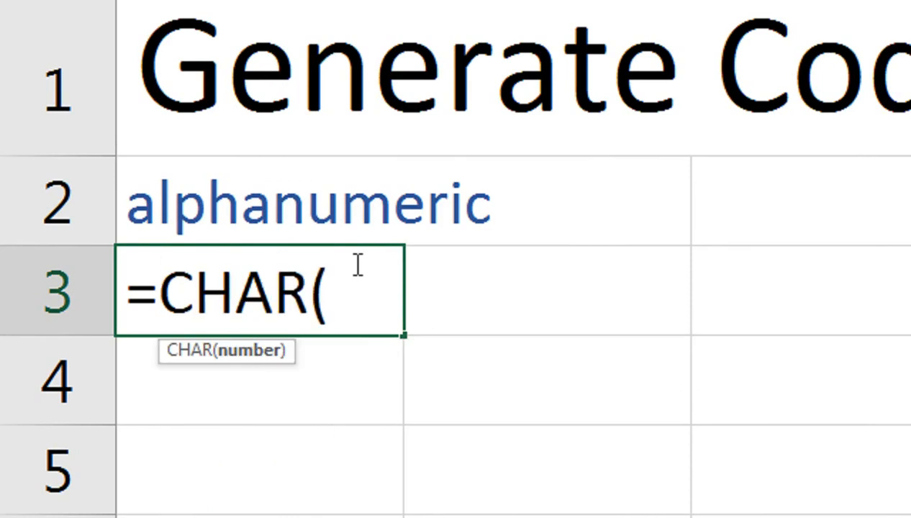
text(rand)
key(Tab)
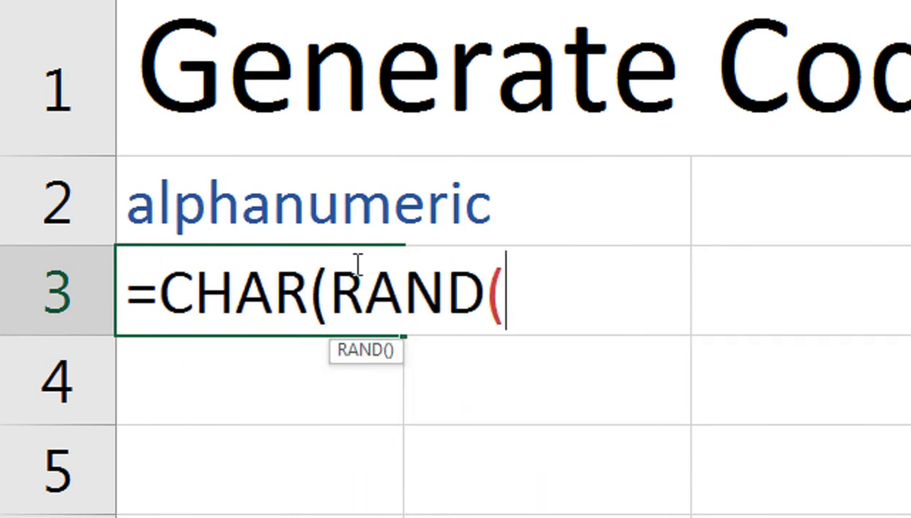
key(BackSpace)
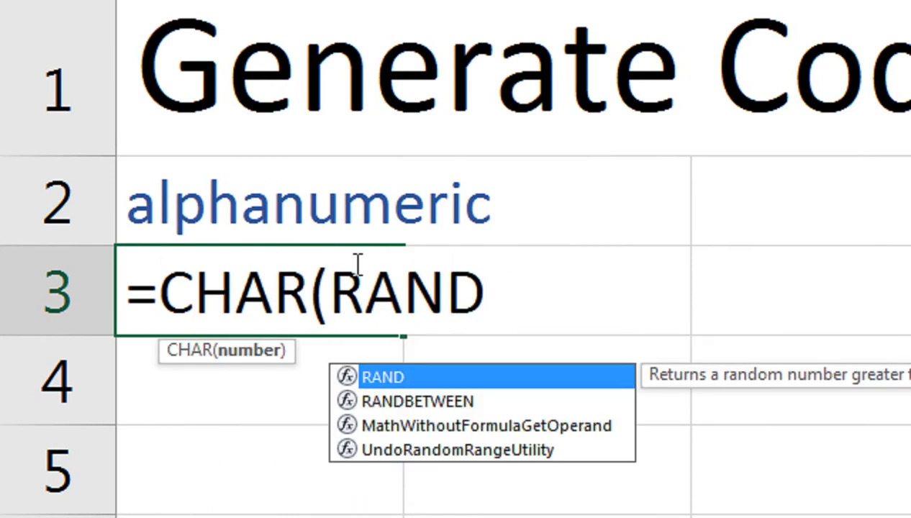
key(Down)
key(Tab)
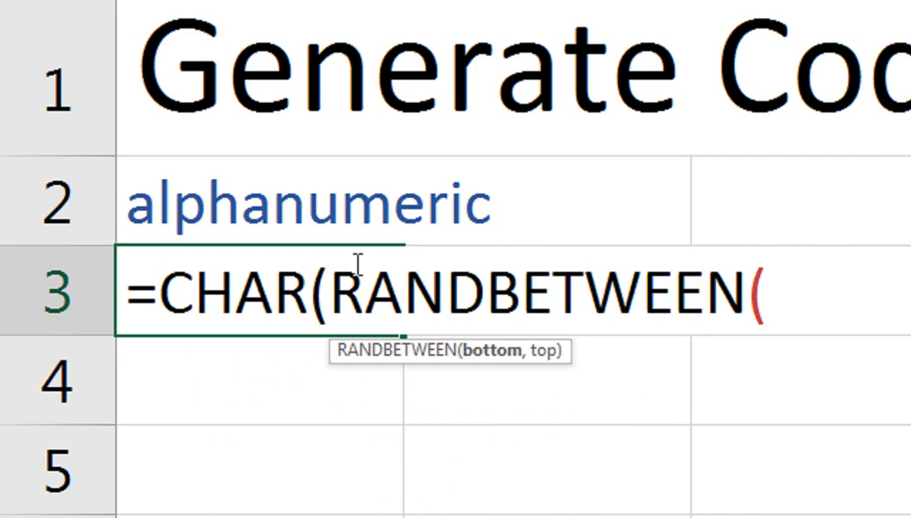
text(60)
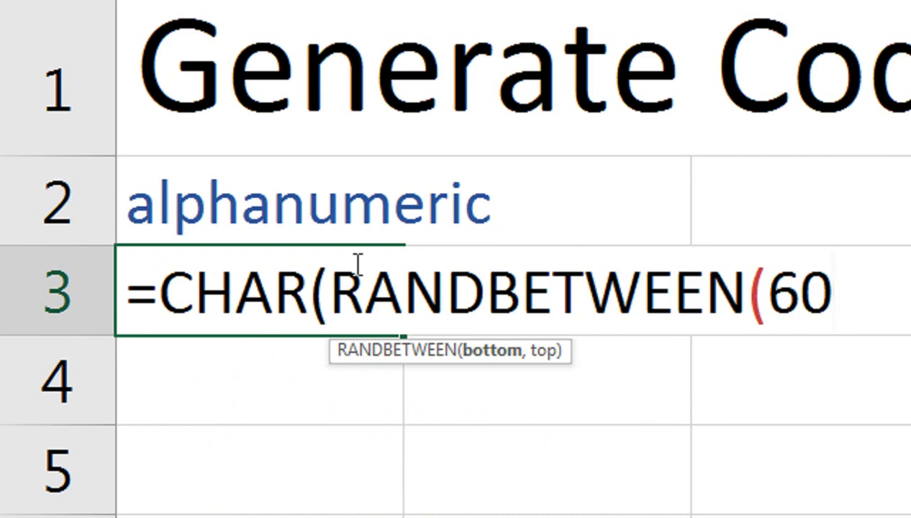
text(,95)
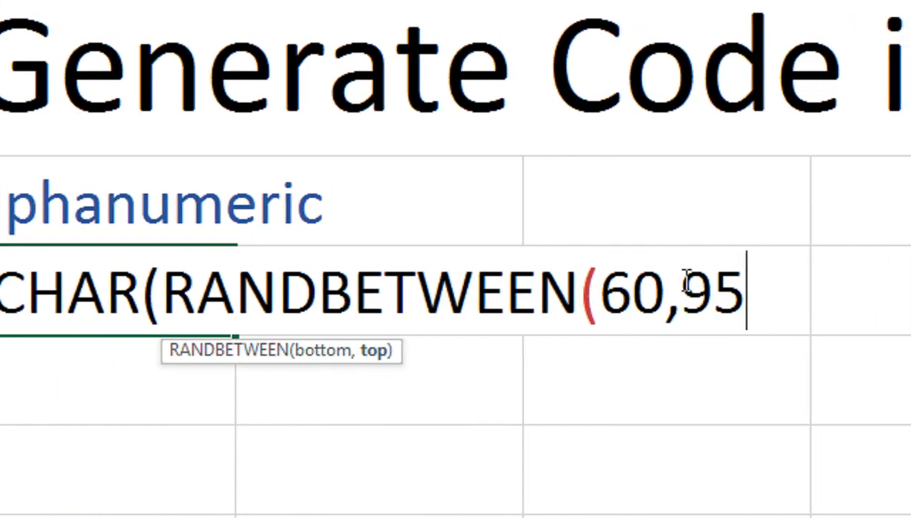
text())
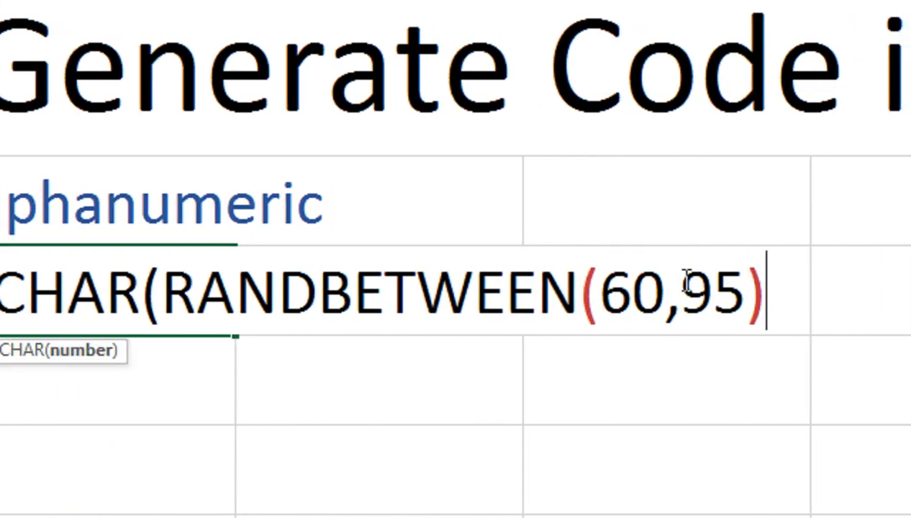
text())
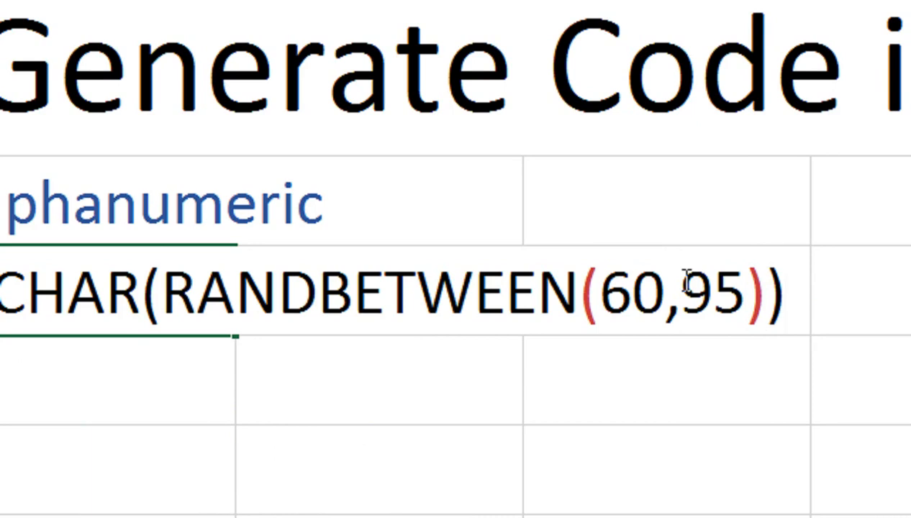
Append an & and a copy of the CHAR(RANDBETWEEN(60,95)) term to the A3 formula
text(&)
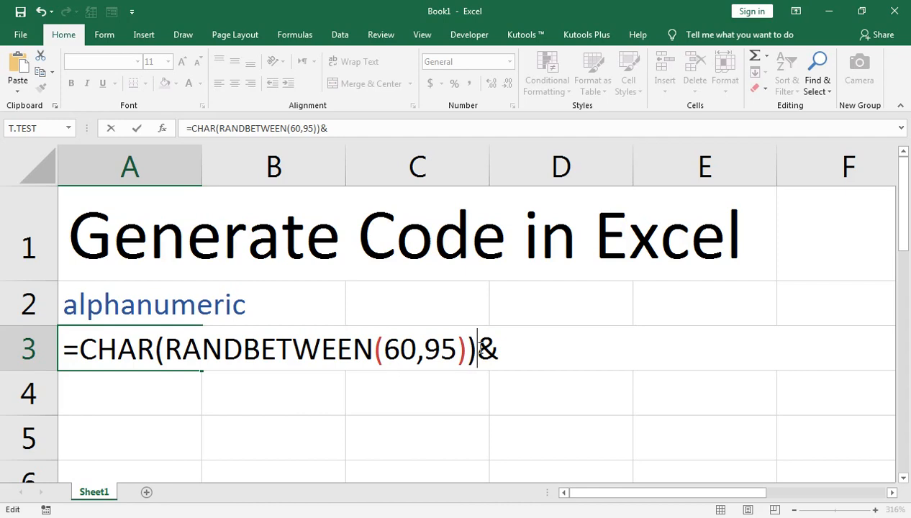
key(shift+Left)
key(shift+Left)
key(shift+Left)
key(shift+Left)
key(shift+Left)
key(shift+Left)
key(shift+Left)
key(shift+Left)
key(shift+Left)
key(shift+Left)
key(shift+Left)
key(shift+Left)
key(shift+Left)
key(shift+Left)
key(shift+Left)
key(shift+Left)
key(shift+Left)
key(shift+Left)
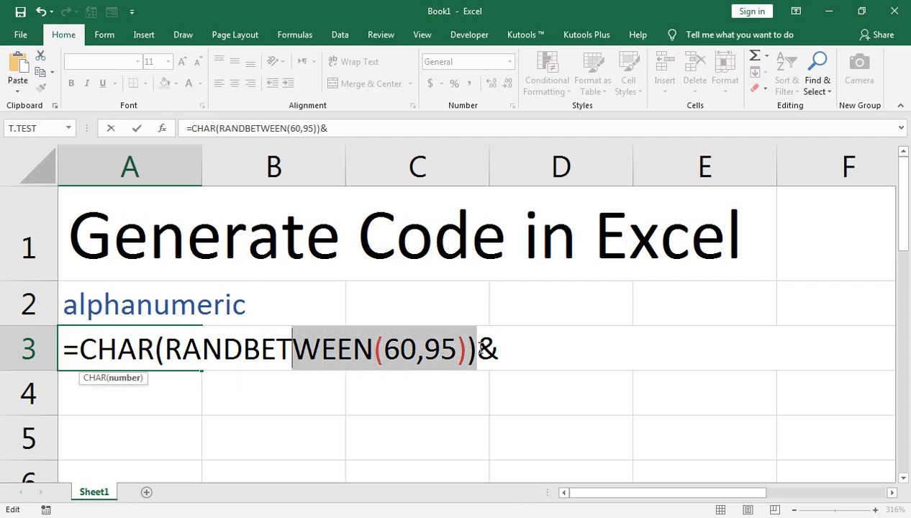
key(shift+Left)
key(shift+Left)
key(shift+Left)
key(shift+Left)
key(shift+Left)
key(shift+Left)
key(ctrl+c)
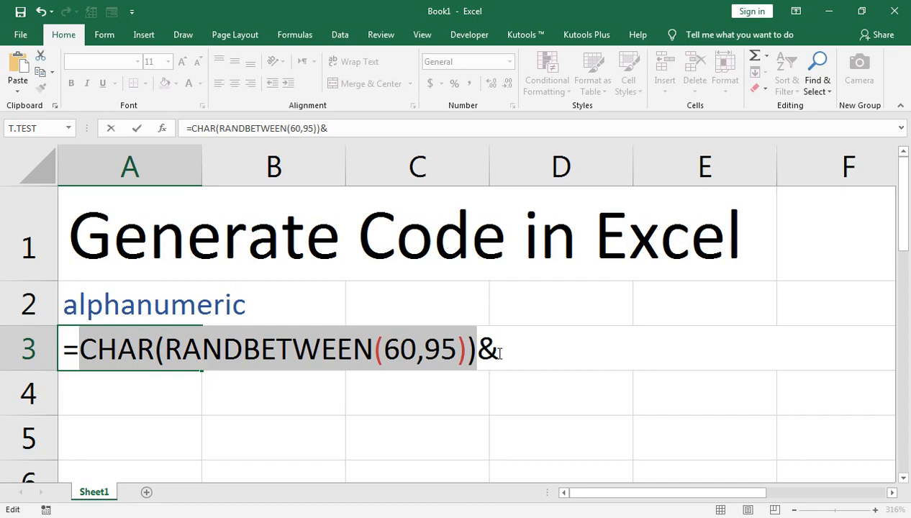
click(500, 352)
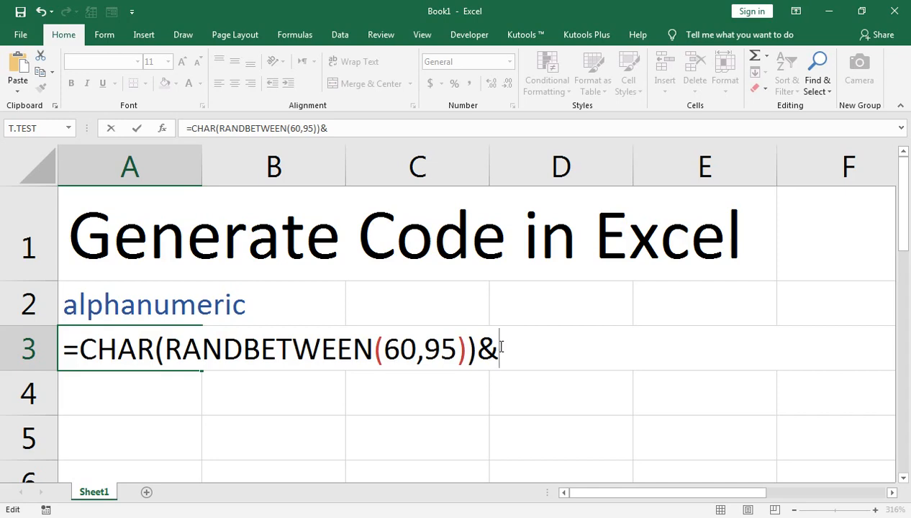
key(ctrl+v)
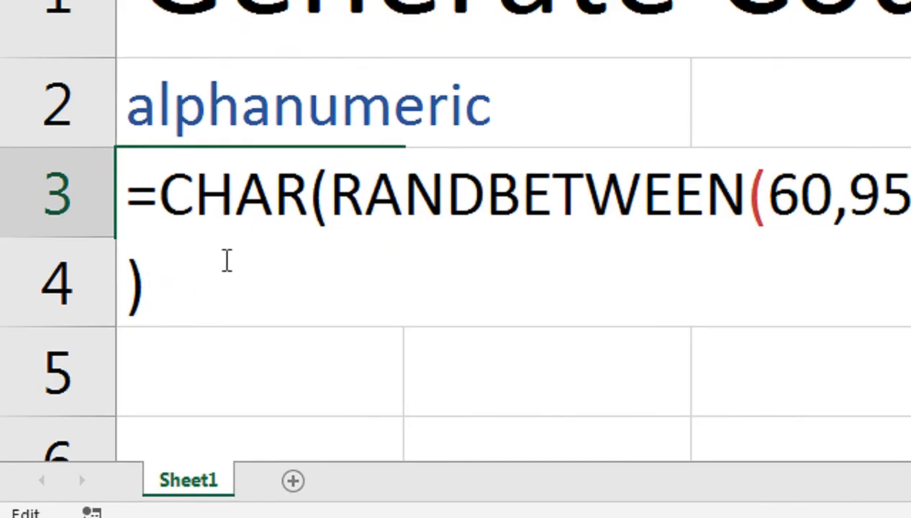
Append &RANDBETWEEN(100,99999) to the A3 formula and commit it
text(&)
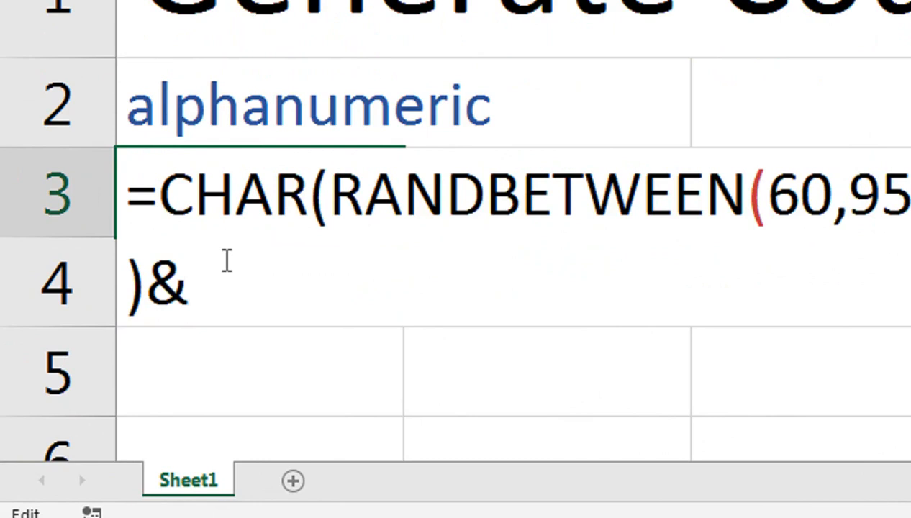
text(ran)
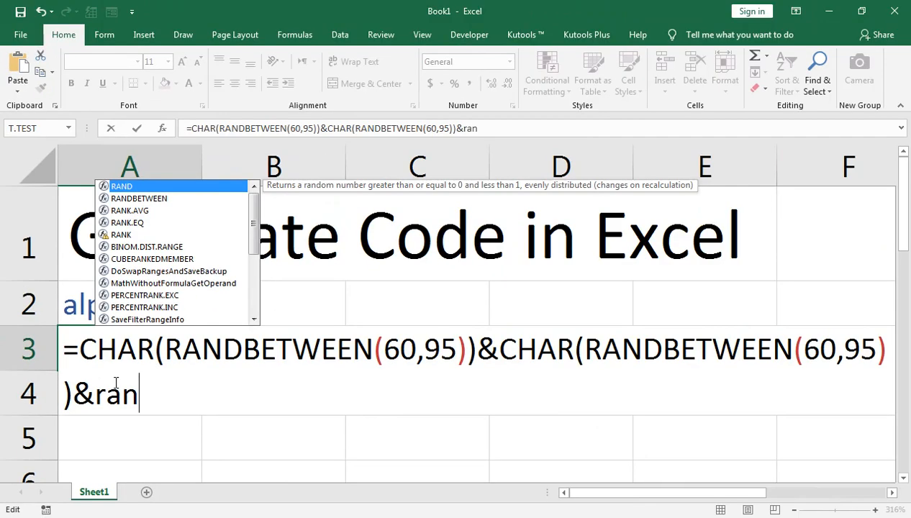
key(Down)
key(Down)
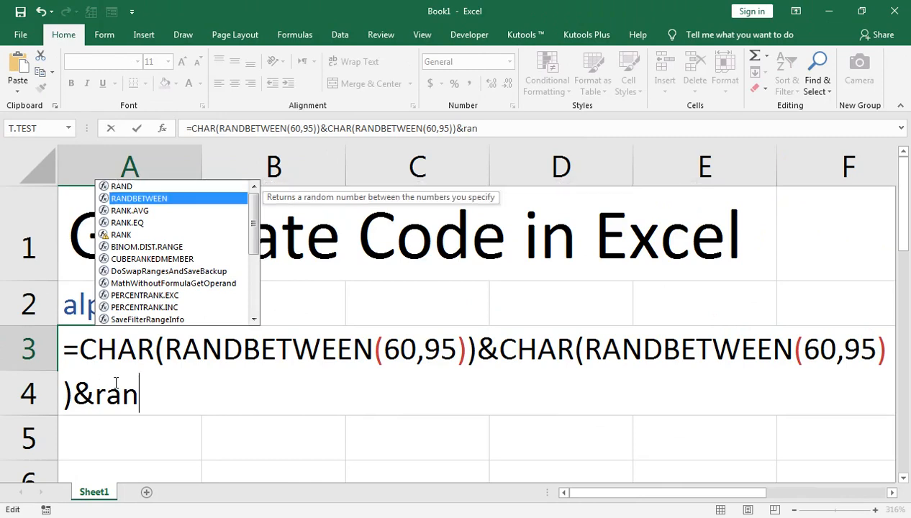
key(Up)
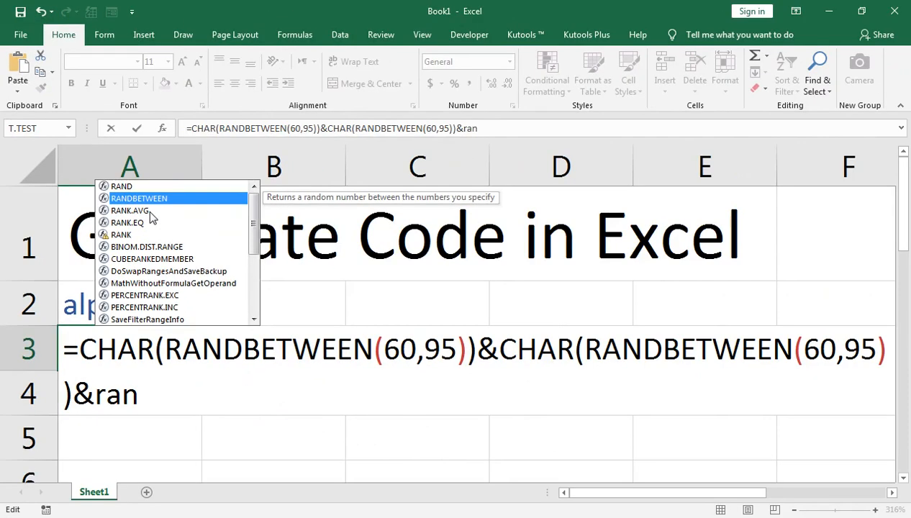
key(Tab)
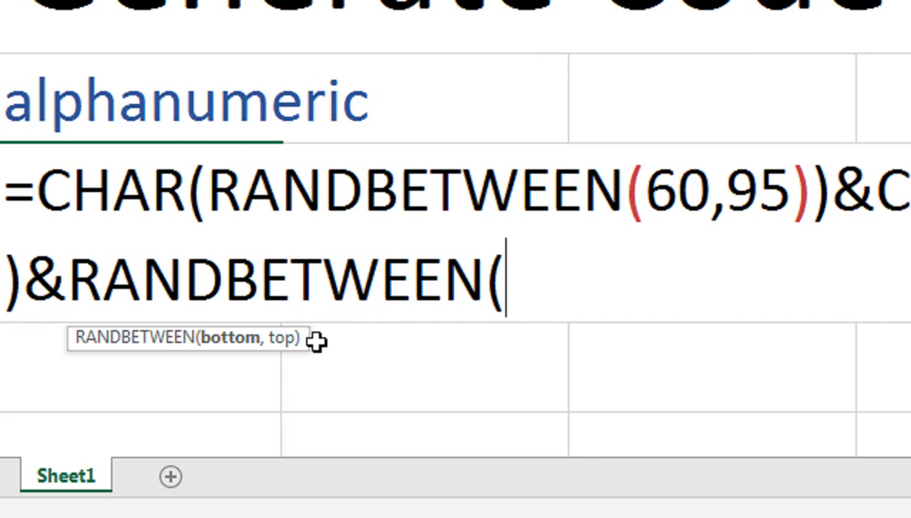
text(100)
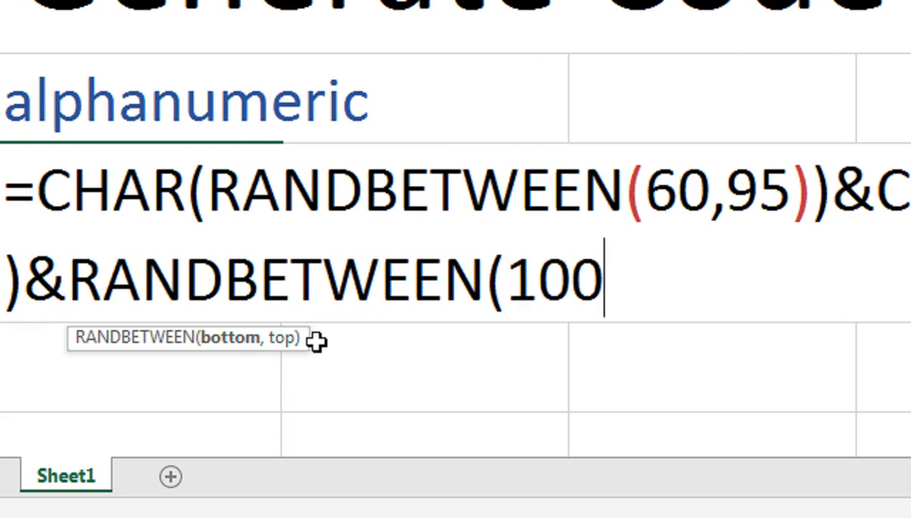
text(,)
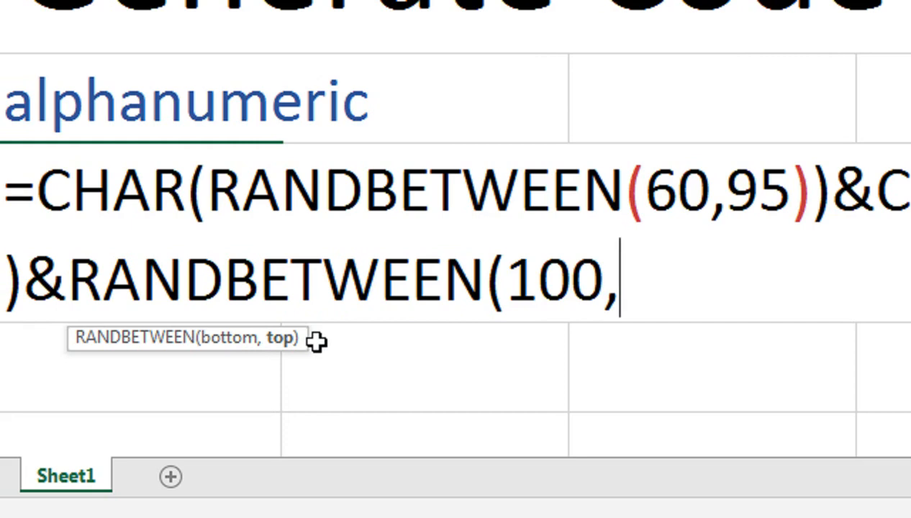
text(99)
text(99))
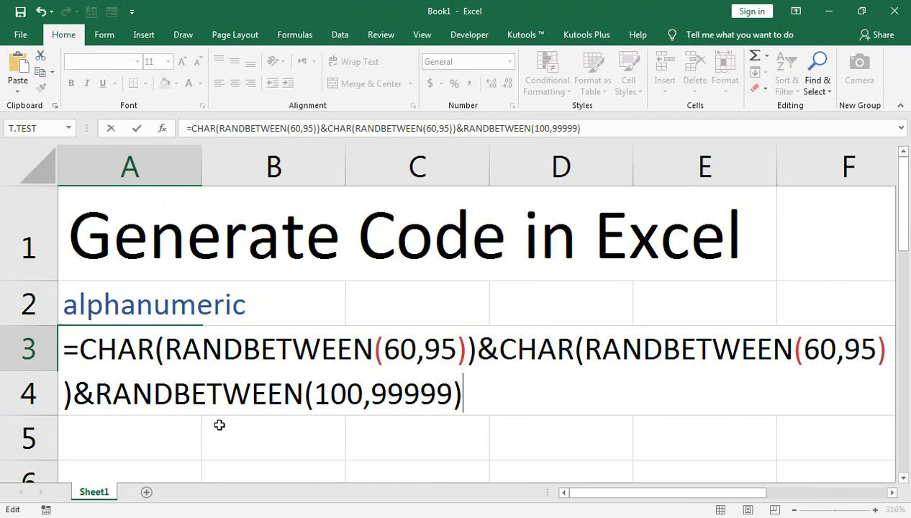
key(Return)
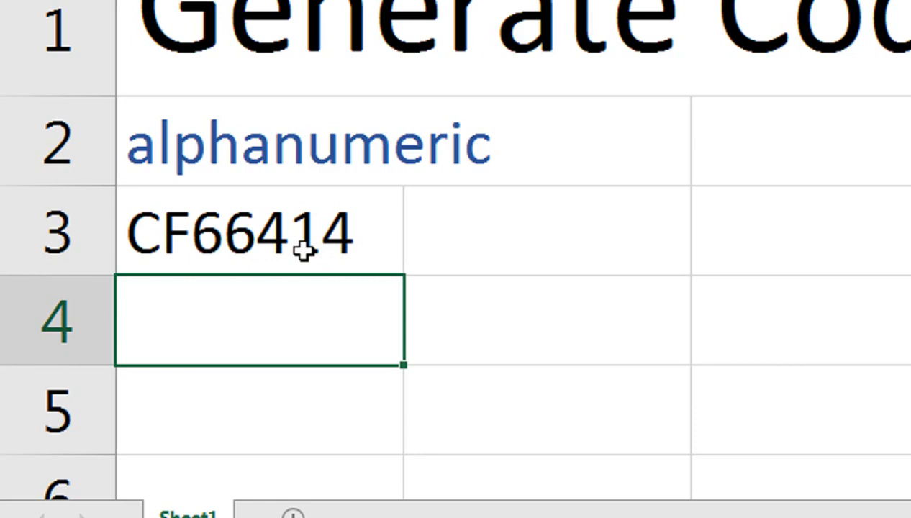
Fill the code formula from A3 across row 3 to D3
click(272, 234)
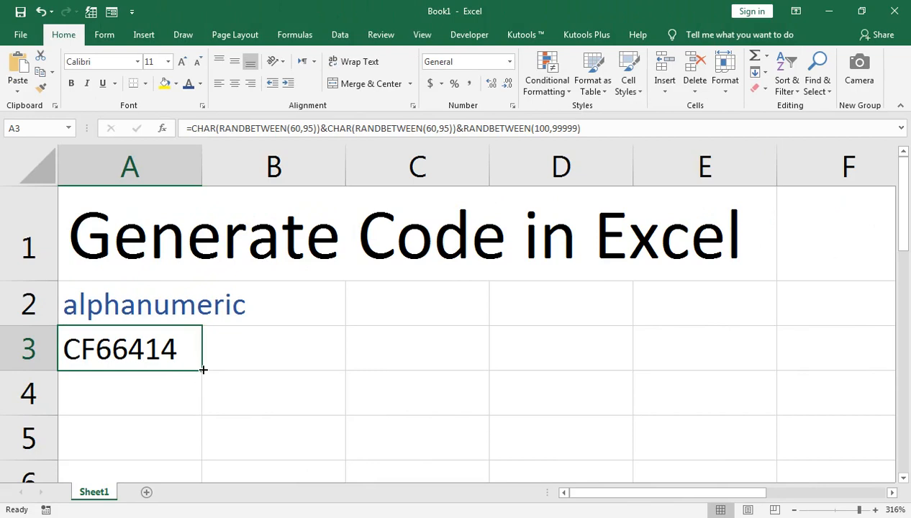
drag(404, 275, 612, 360)
click(755, 347)
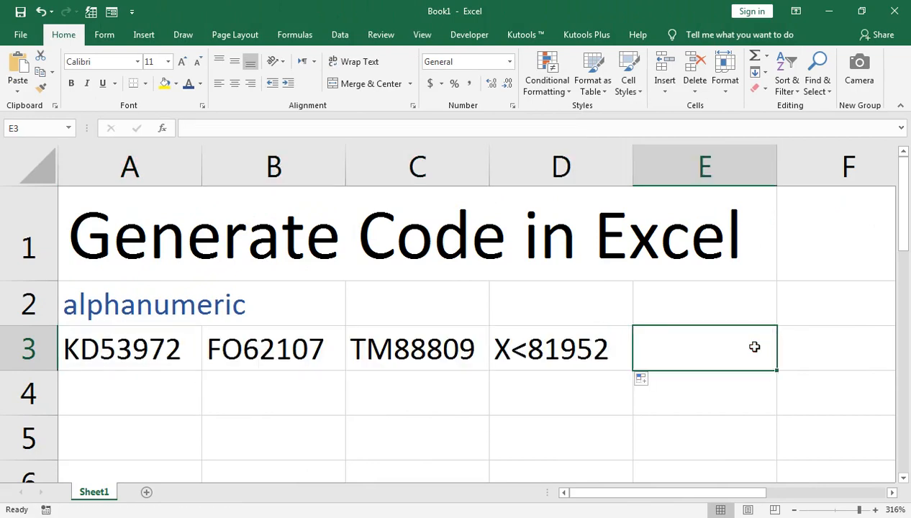
click(339, 361)
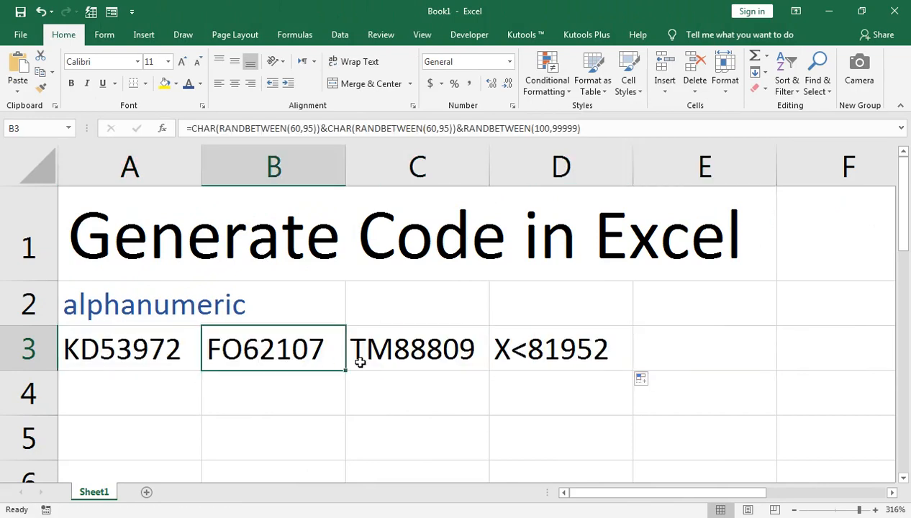
click(425, 357)
drag(490, 370, 622, 357)
click(614, 353)
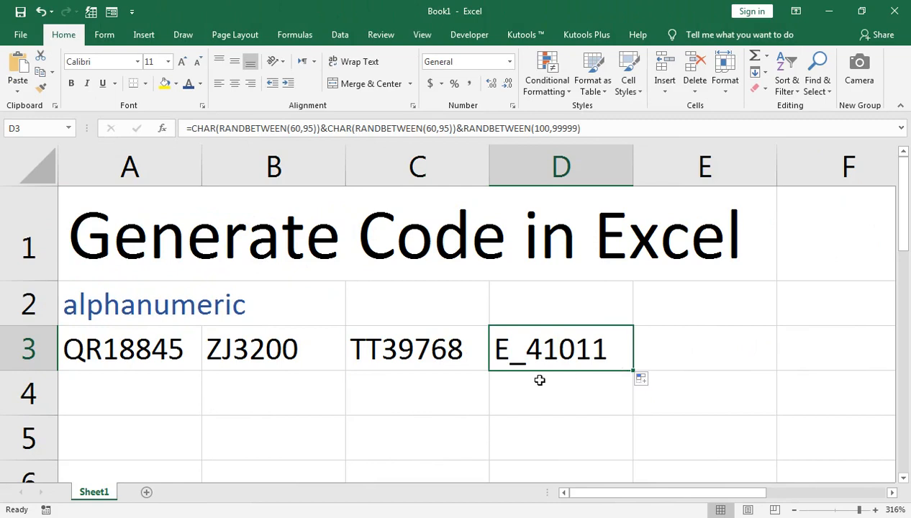
Fill the A3 formula down to A5 and delete the formula copies in B3:D3
click(132, 351)
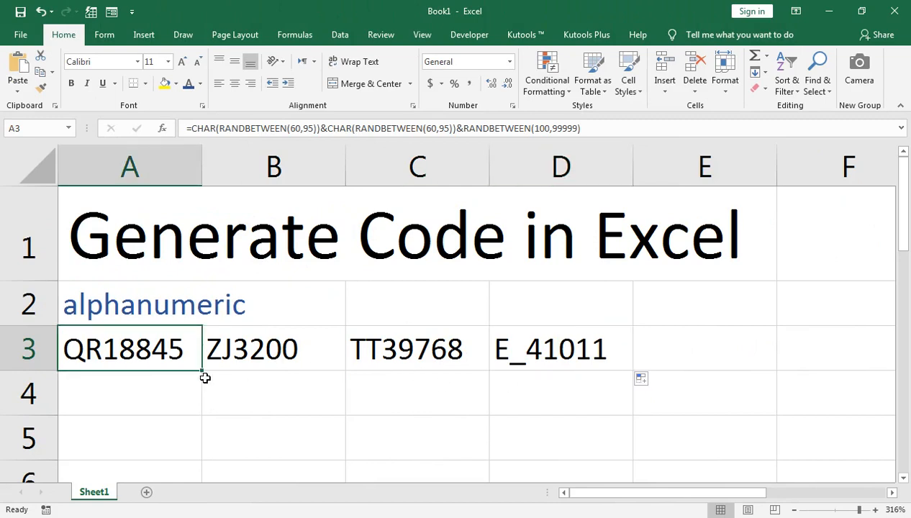
drag(202, 370, 189, 456)
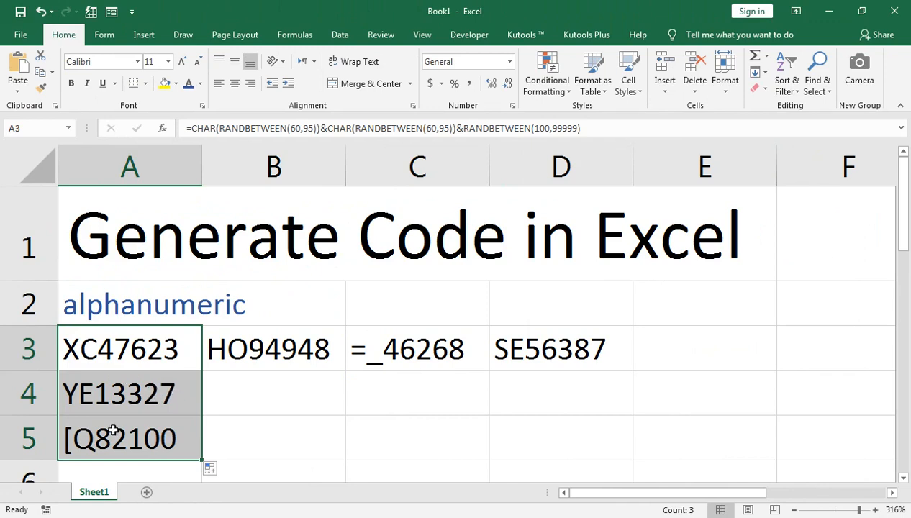
click(287, 355)
key(shift+Right)
key(shift+Right)
key(Delete)
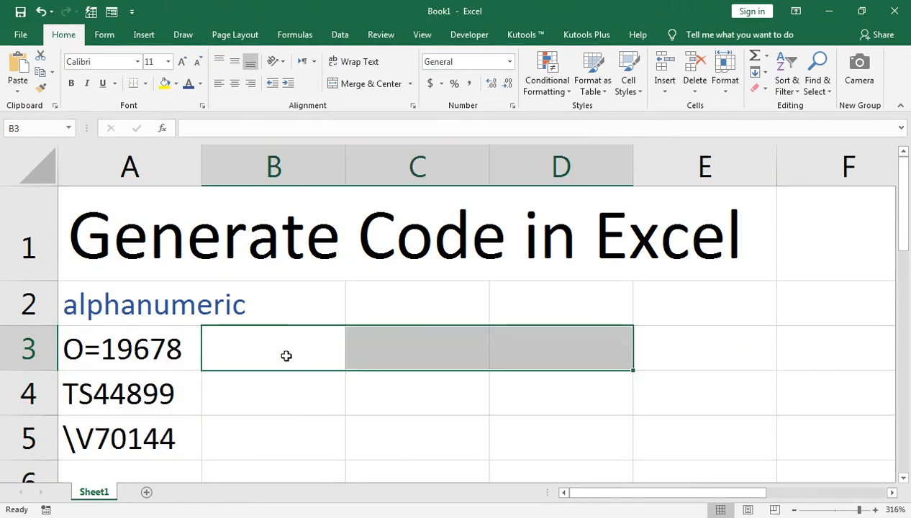
key(Left)
key(Down)
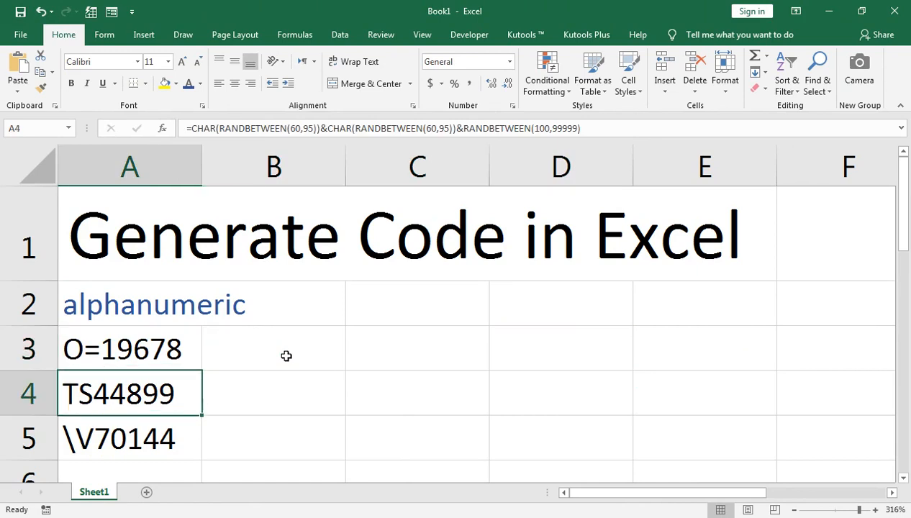
Fill the code formula from A3 down column A to A8, and reselect A3
click(156, 347)
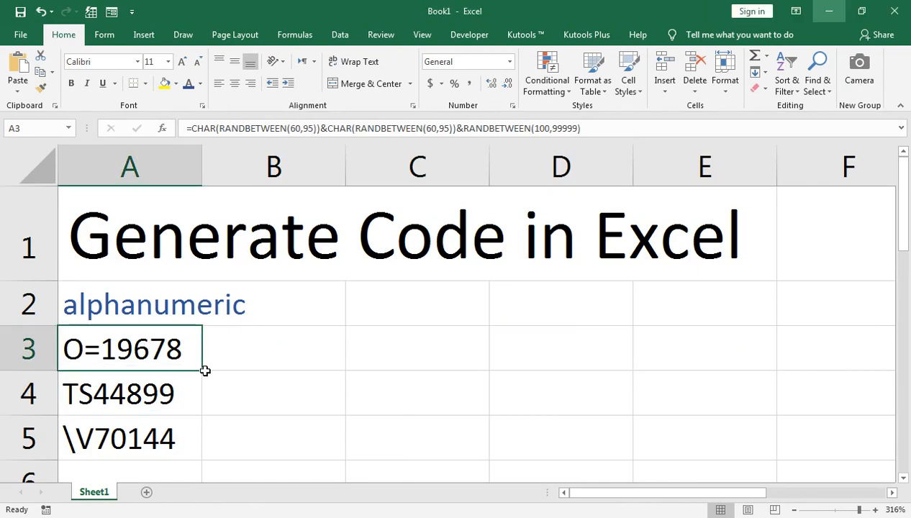
drag(204, 370, 204, 496)
click(205, 391)
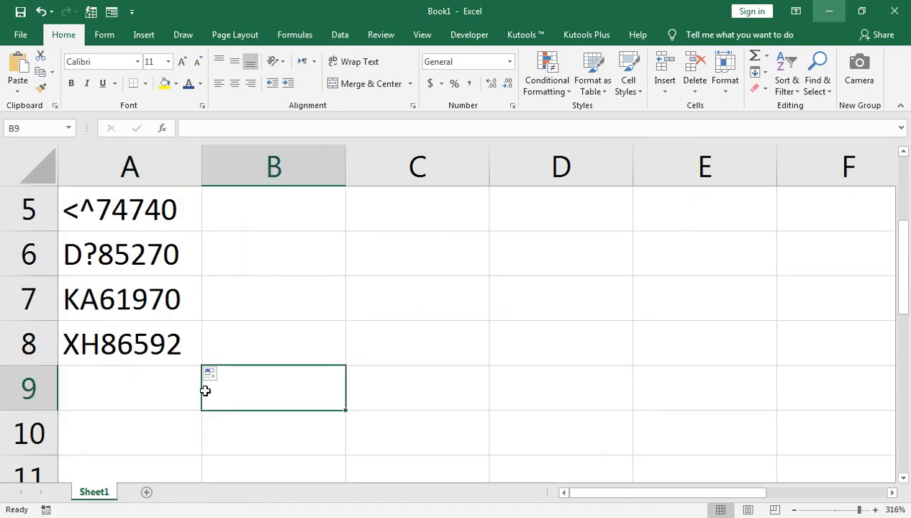
scroll(191, 386, up, 2)
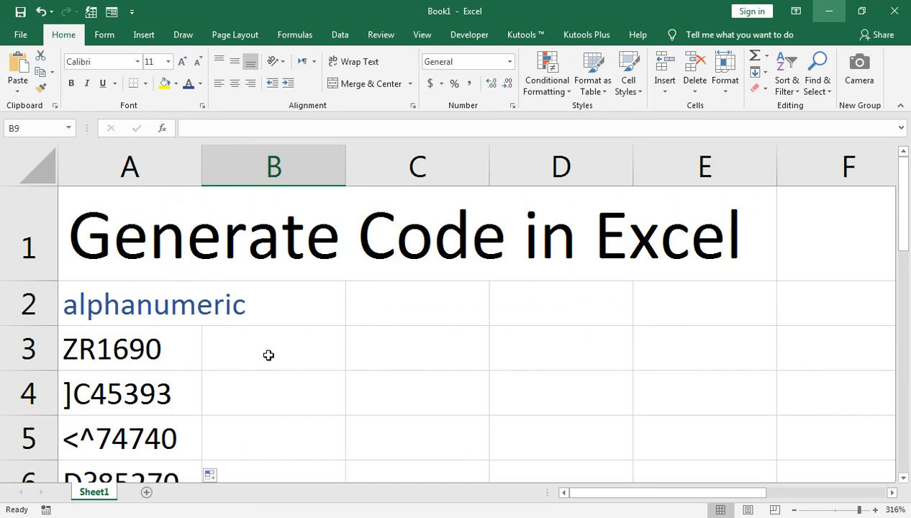
click(144, 353)
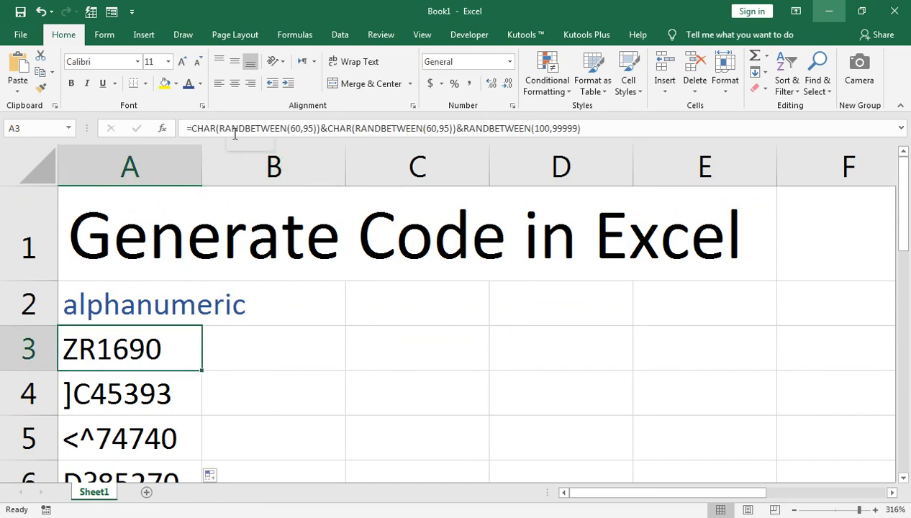
Copy the full code formula text from A3 and paste it into C3
double_click(285, 127)
triple_click(285, 128)
key(ctrl+c)
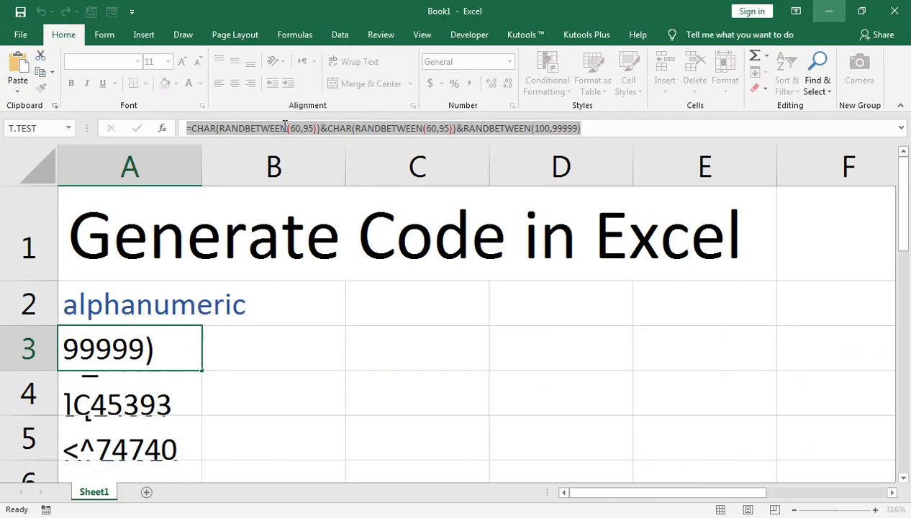
click(271, 342)
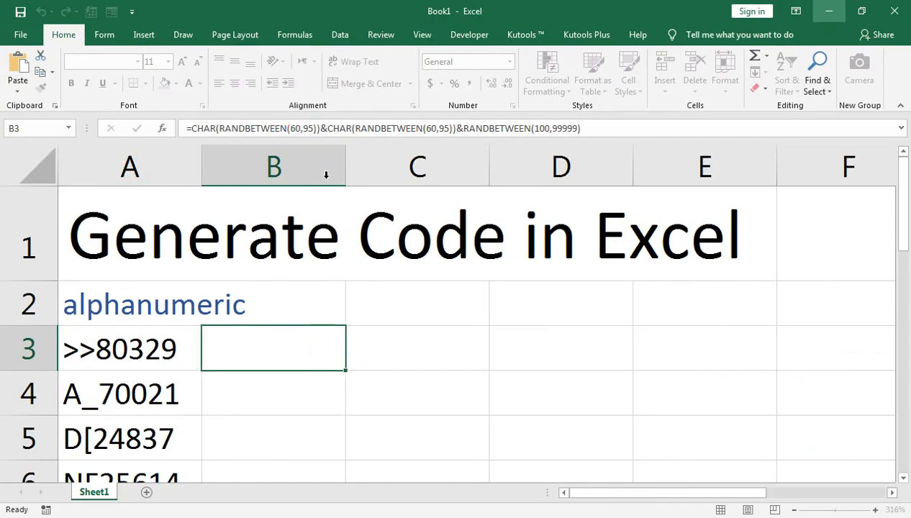
click(383, 346)
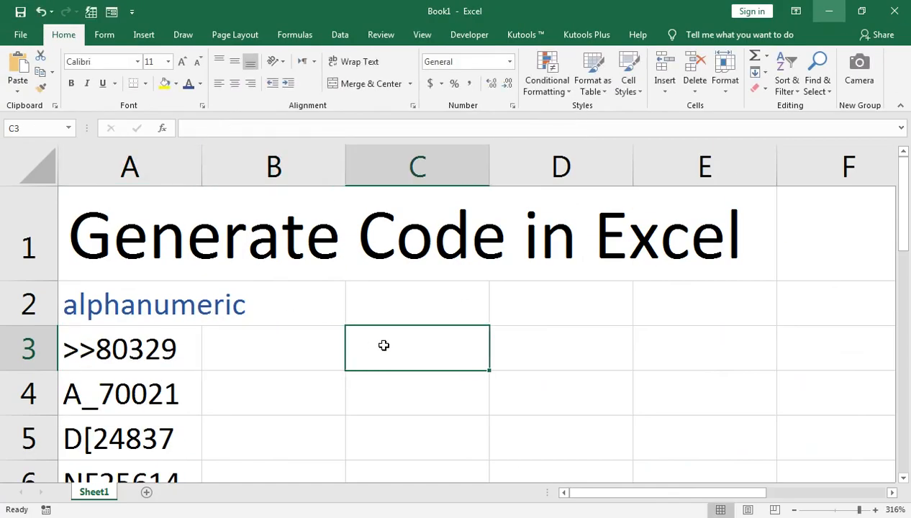
key(ctrl+v)
Edit the C3 formula to insert &CHAR( before the final RANDBETWEEN, replacing the existing ampersand
double_click(387, 349)
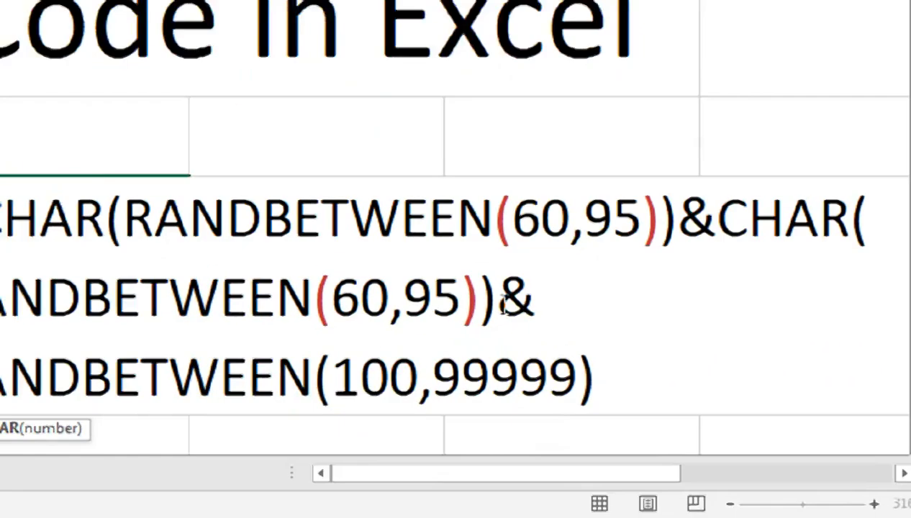
click(666, 395)
text(char)
key(Tab)
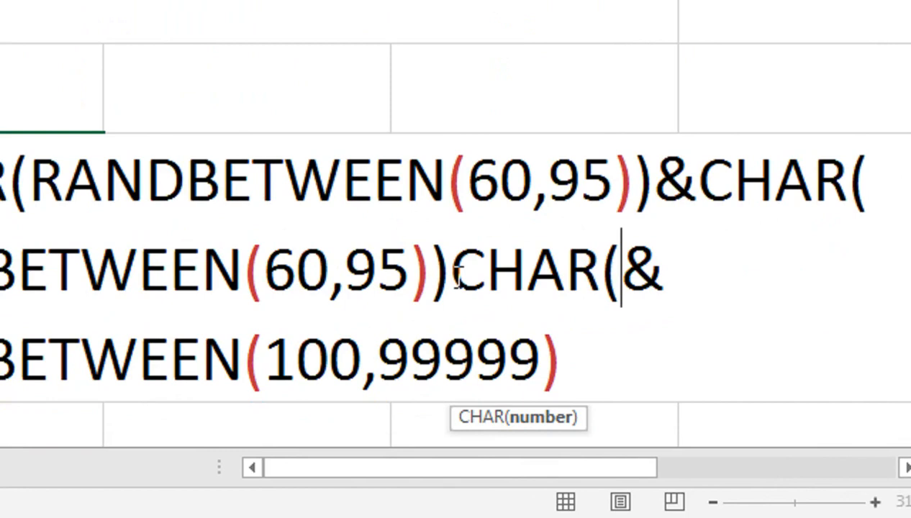
key(BackSpace)
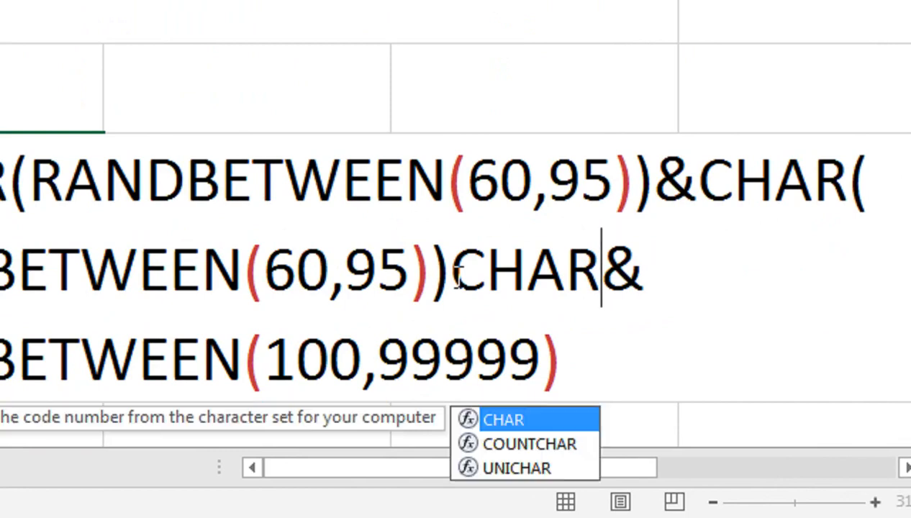
key(Tab)
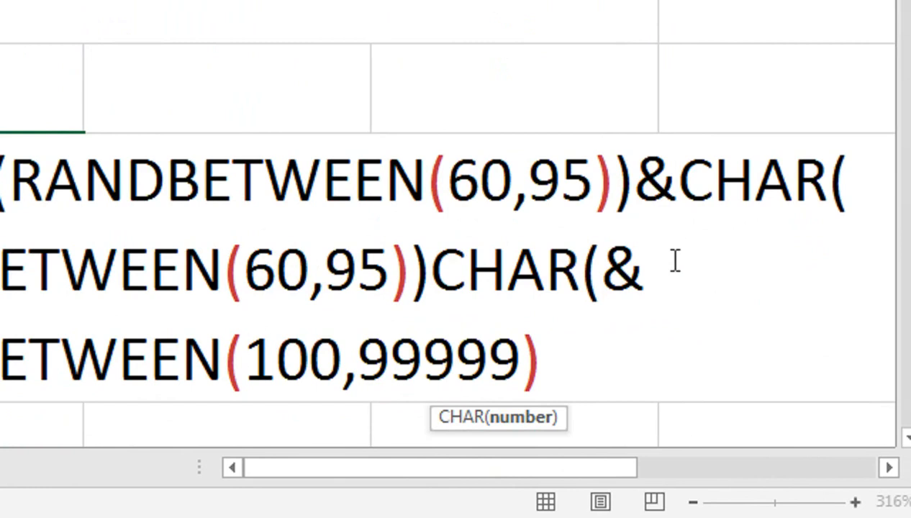
click(637, 265)
key(BackSpace)
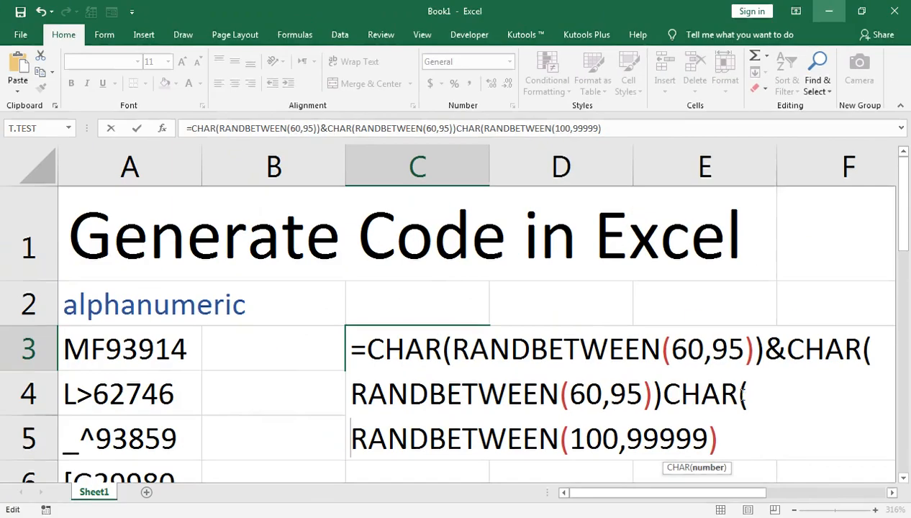
click(667, 394)
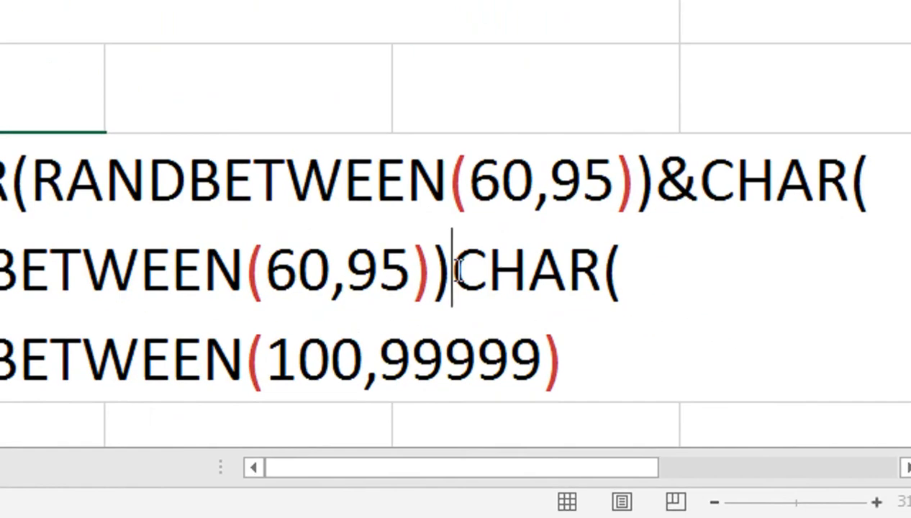
text(&)
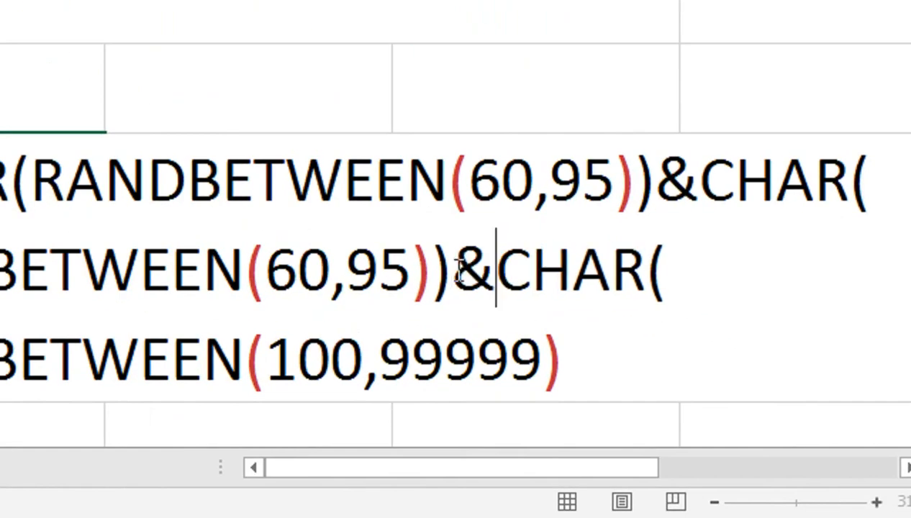
Close the third CHAR in C3, change its RANDBETWEEN arguments to 60,95, and commit the formula
click(567, 373)
text())
click(540, 360)
key(BackSpace)
key(BackSpace)
key(BackSpace)
key(BackSpace)
key(BackSpace)
key(BackSpace)
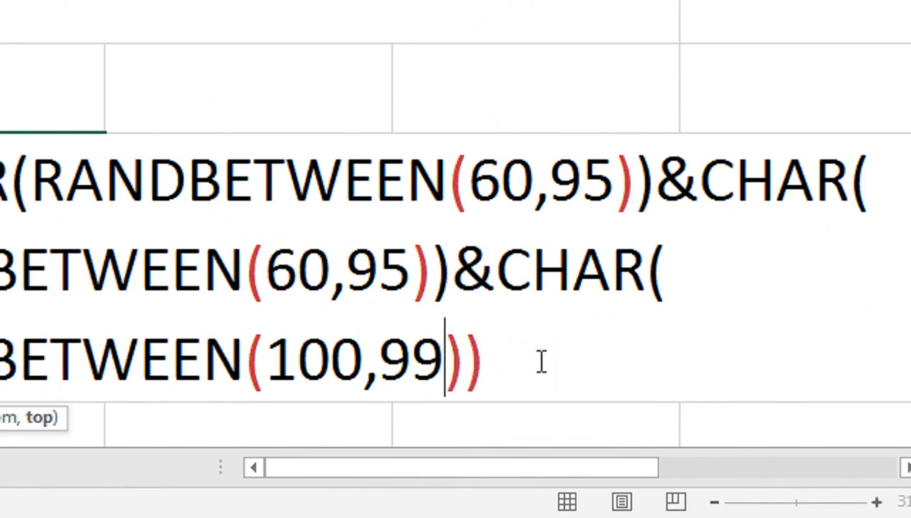
key(BackSpace)
key(BackSpace)
key(BackSpace)
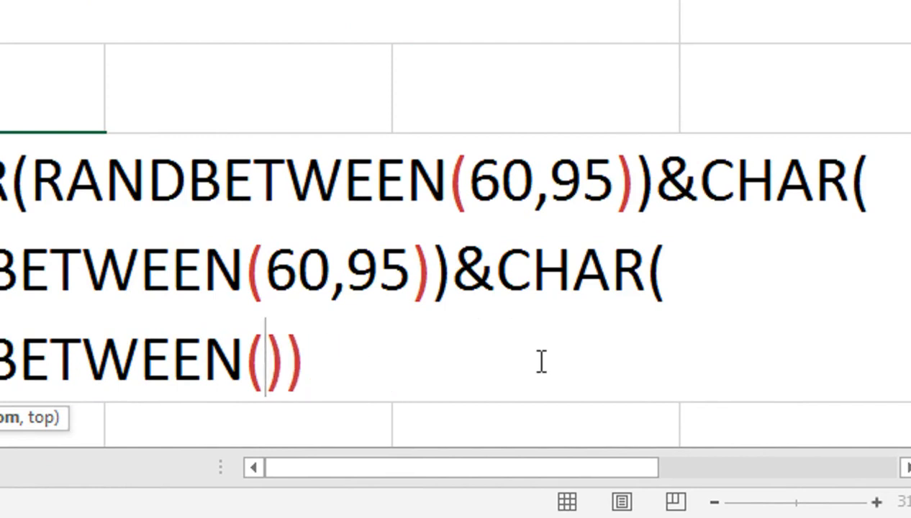
text(60.)
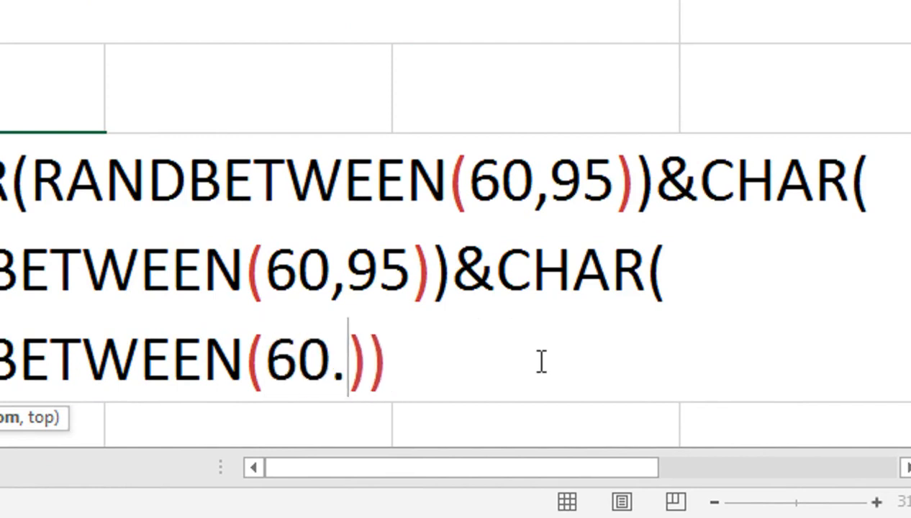
key(BackSpace)
text(,95)
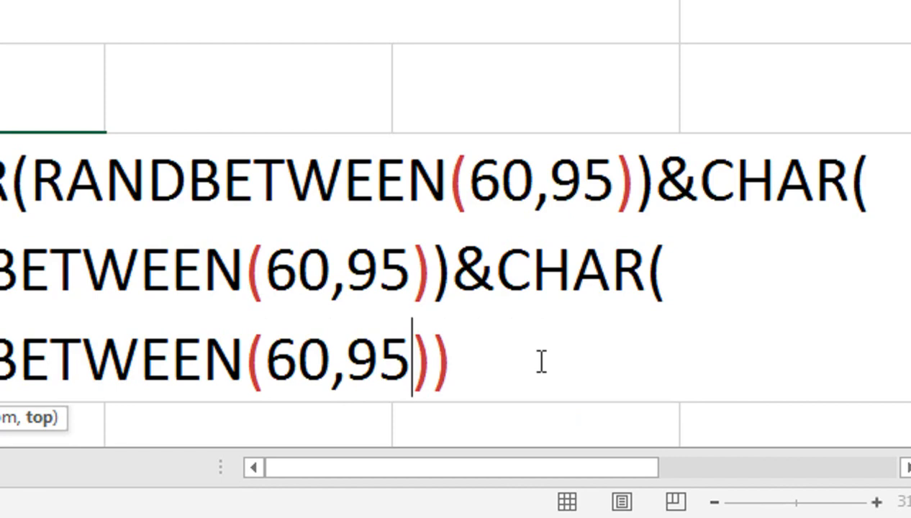
key(Return)
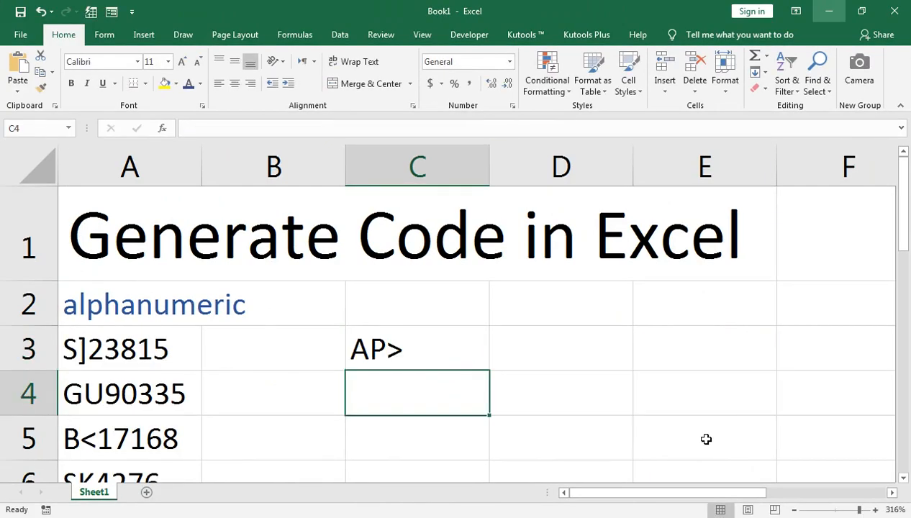
Fill the three-letter code formula from C3 down column C to C8
key(Up)
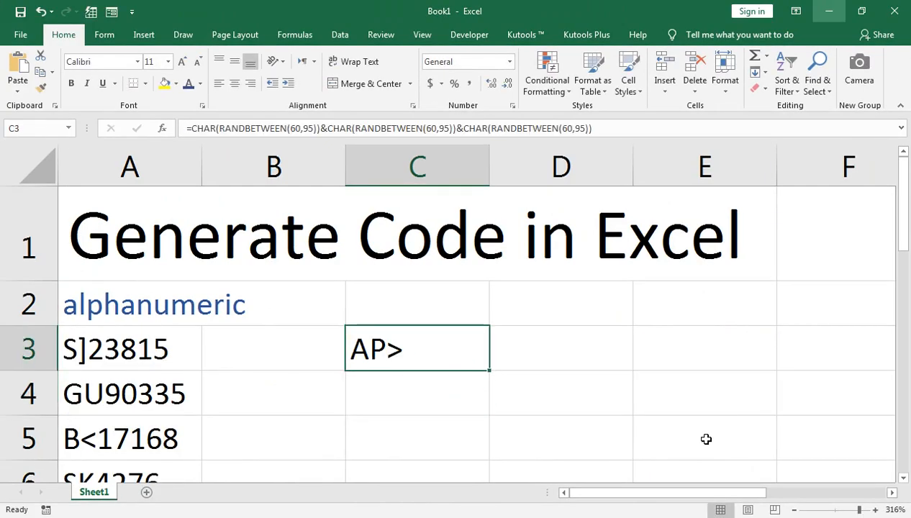
drag(489, 370, 502, 444)
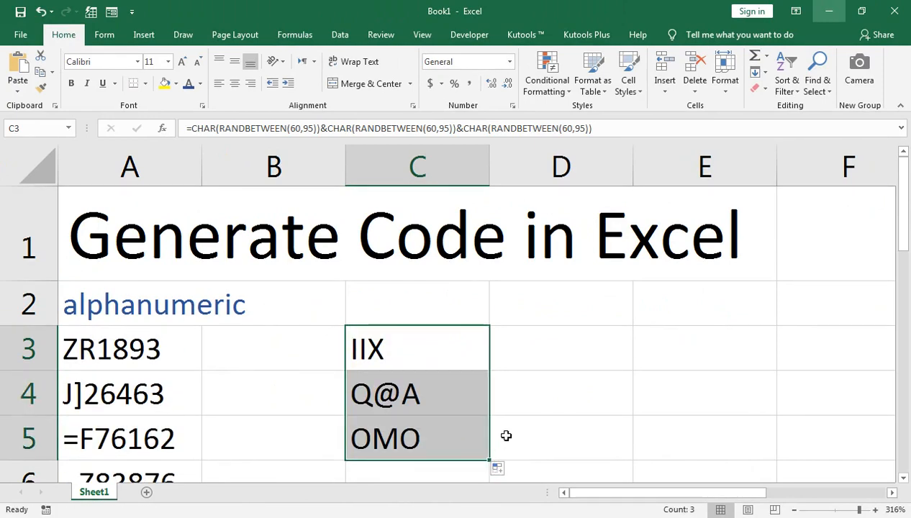
scroll(503, 436, down, 2)
drag(489, 278, 488, 401)
drag(485, 417, 476, 458)
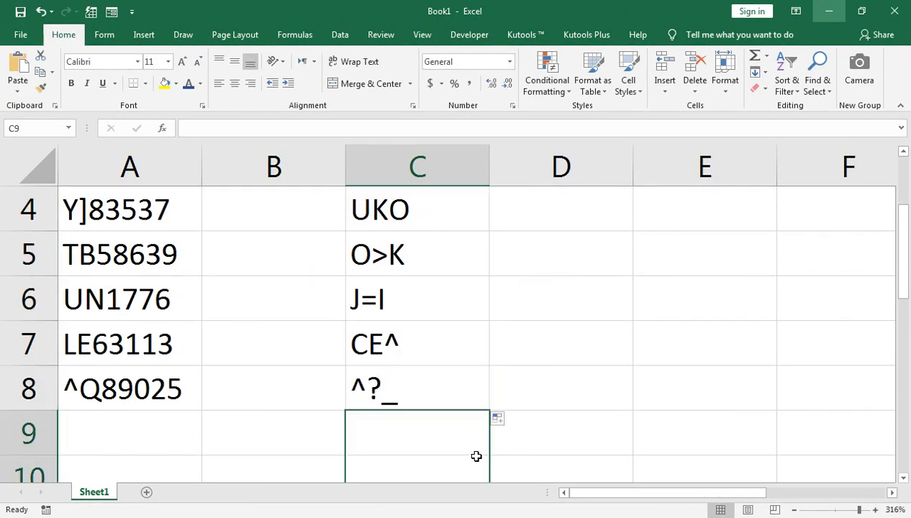
scroll(459, 390, up, 1)
click(205, 333)
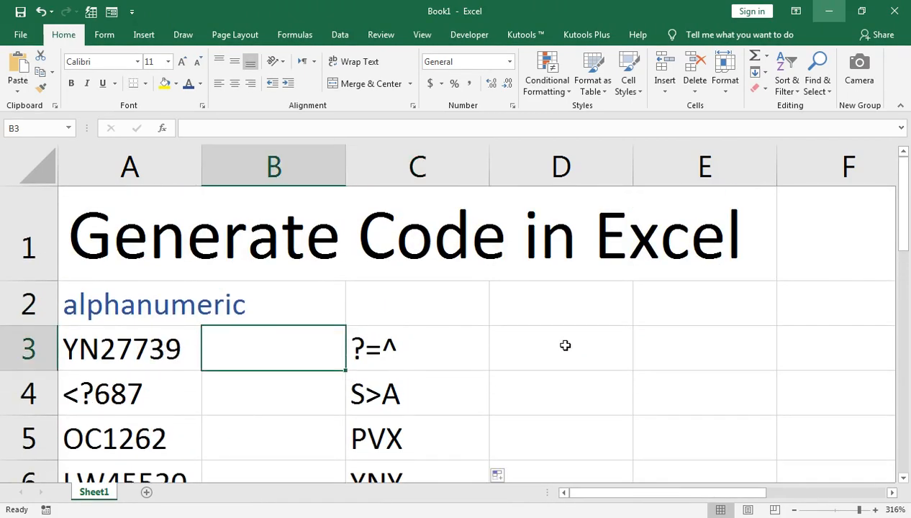
Edit the C3 formula to set the lower bound of its first RANDBETWEEN to 65
click(415, 331)
double_click(419, 333)
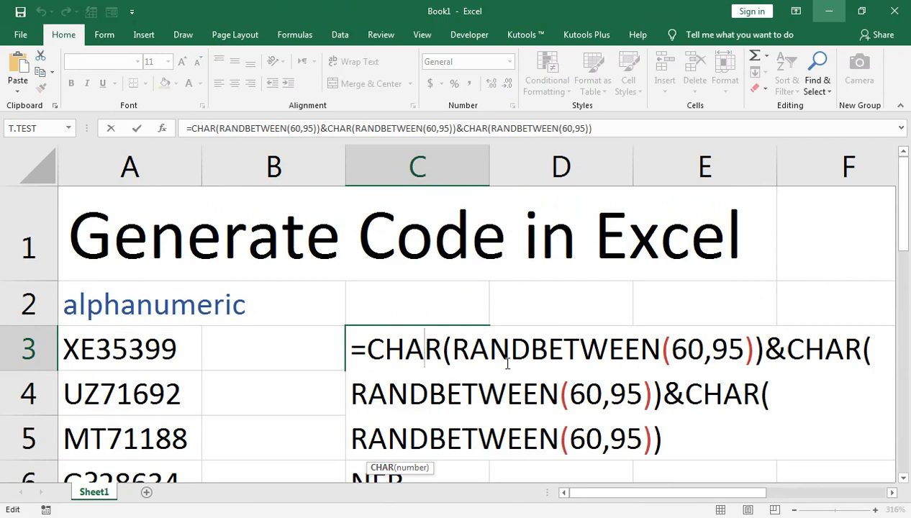
click(678, 338)
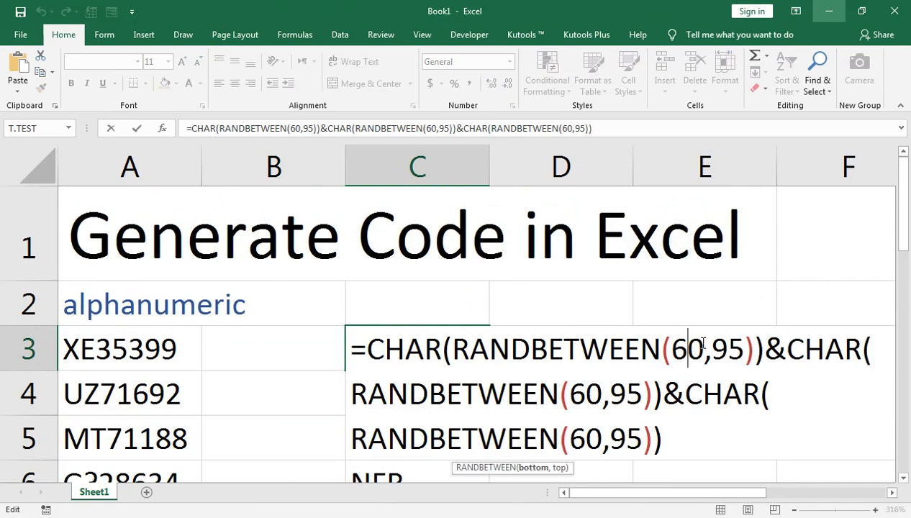
key(Delete)
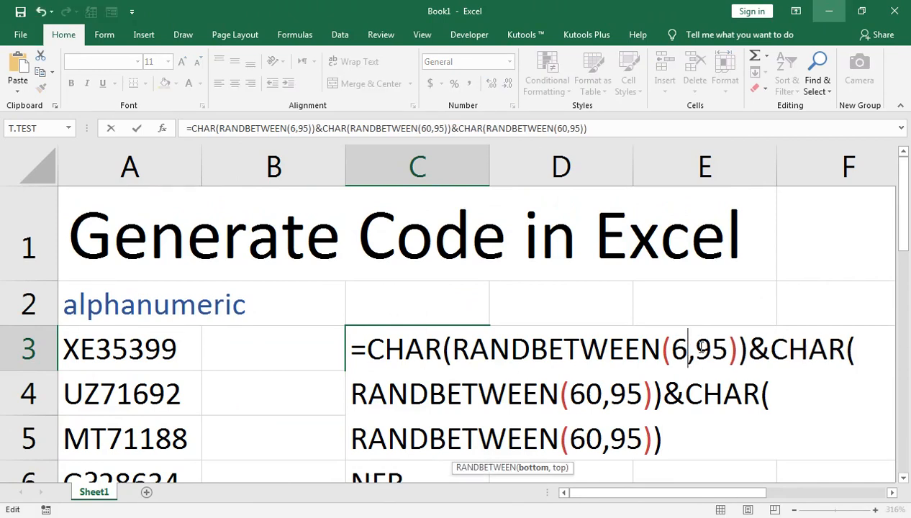
text(6)
key(BackSpace)
text(5)
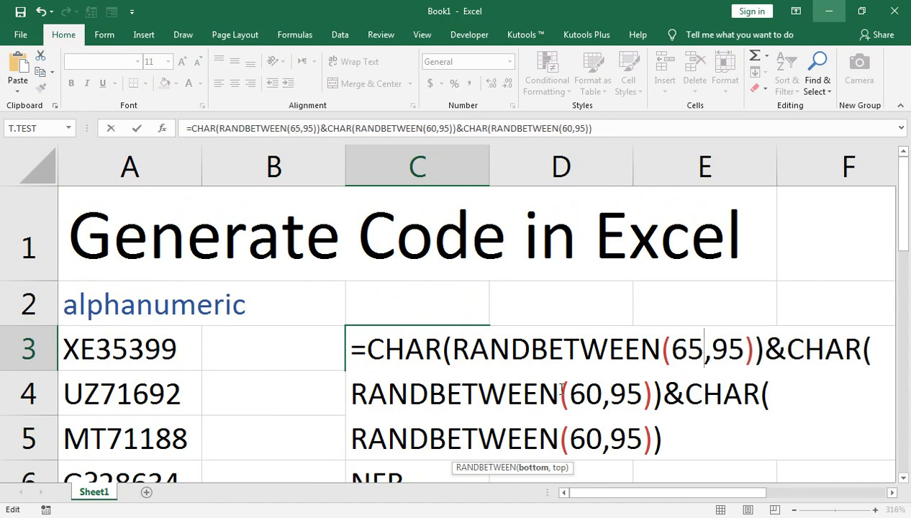
Set the lower bounds of the second and third RANDBETWEEN in C3 to 65 and commit the formula
click(601, 394)
key(BackSpace)
text(5)
click(598, 432)
key(BackSpace)
text(5)
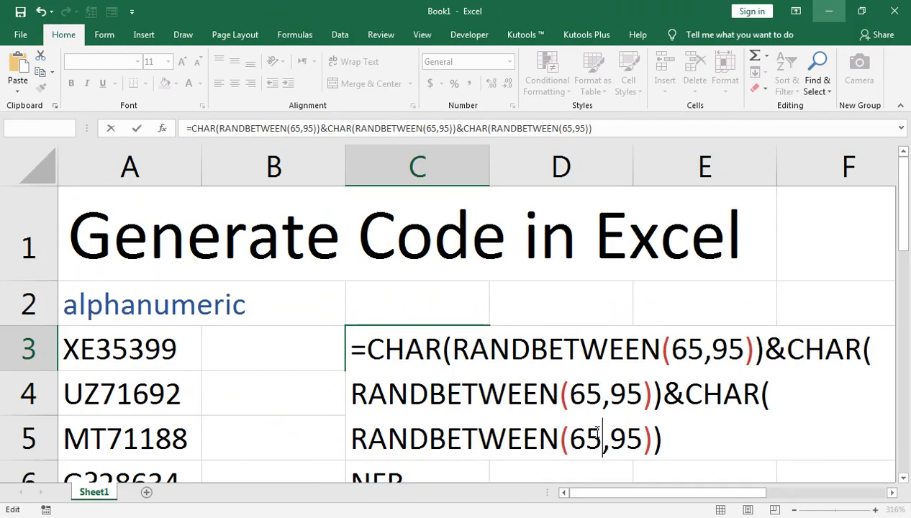
key(Return)
Fill the updated C3 formula down to C8, repeating the fill several times to regenerate the letter codes
click(423, 361)
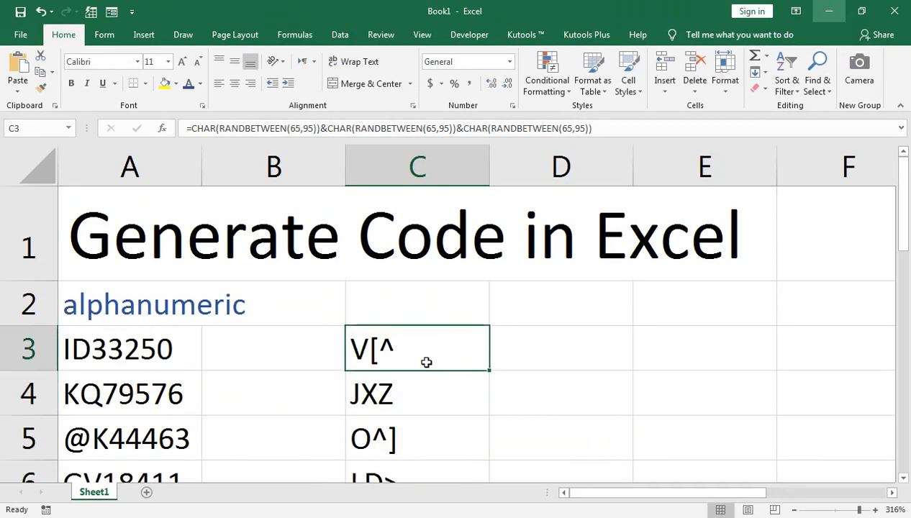
double_click(489, 370)
click(487, 368)
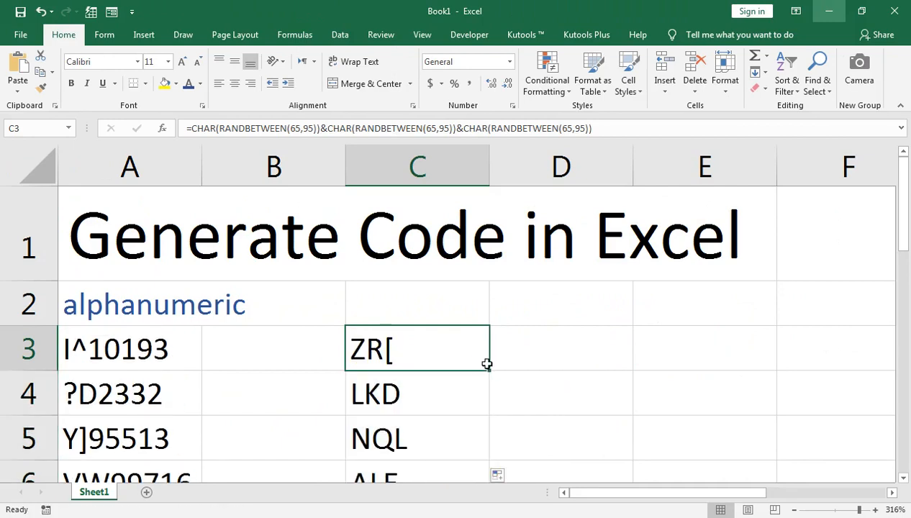
double_click(489, 370)
click(464, 355)
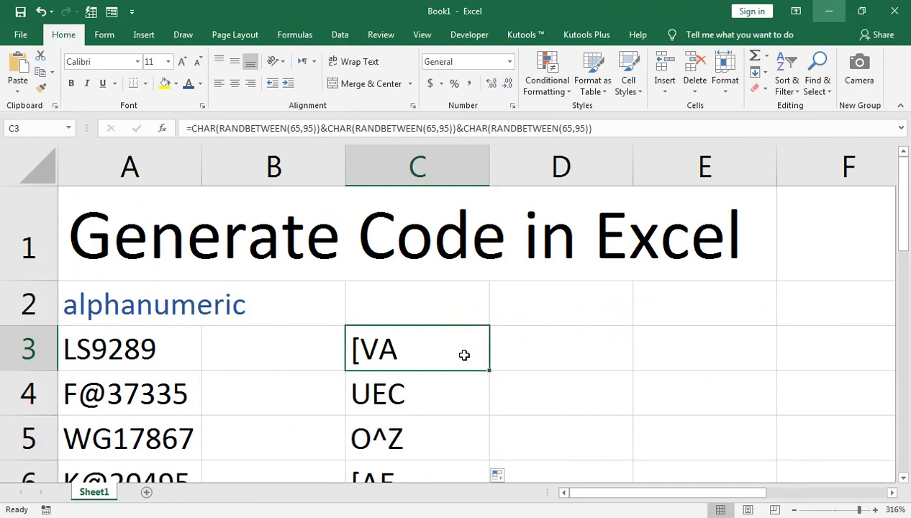
double_click(489, 370)
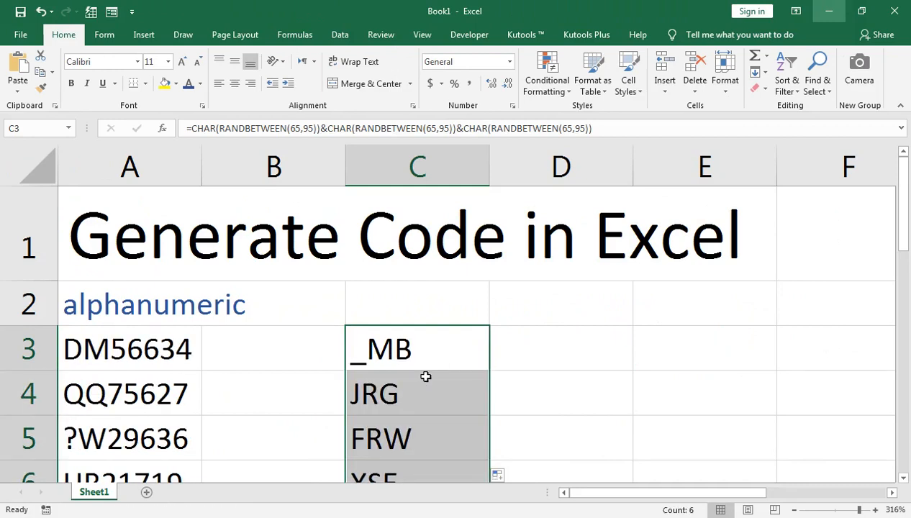
click(468, 360)
double_click(489, 371)
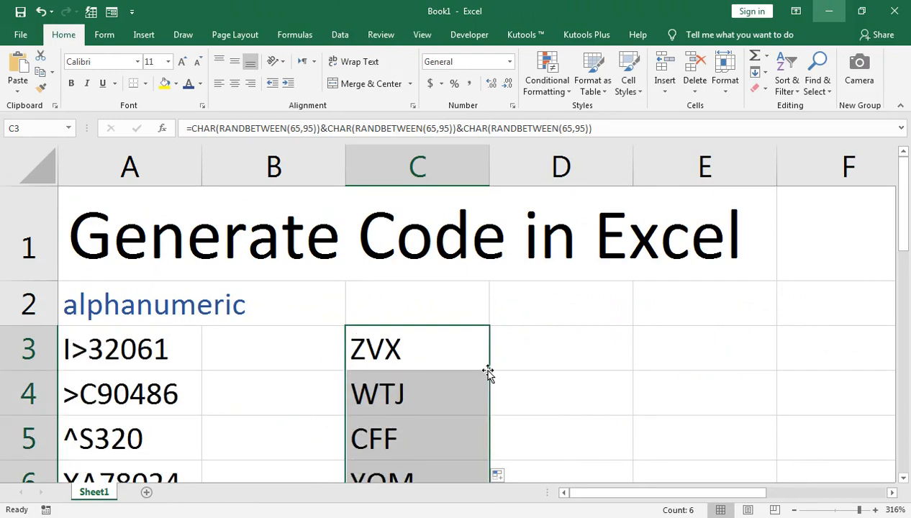
scroll(436, 368, down, 1)
scroll(432, 374, up, 1)
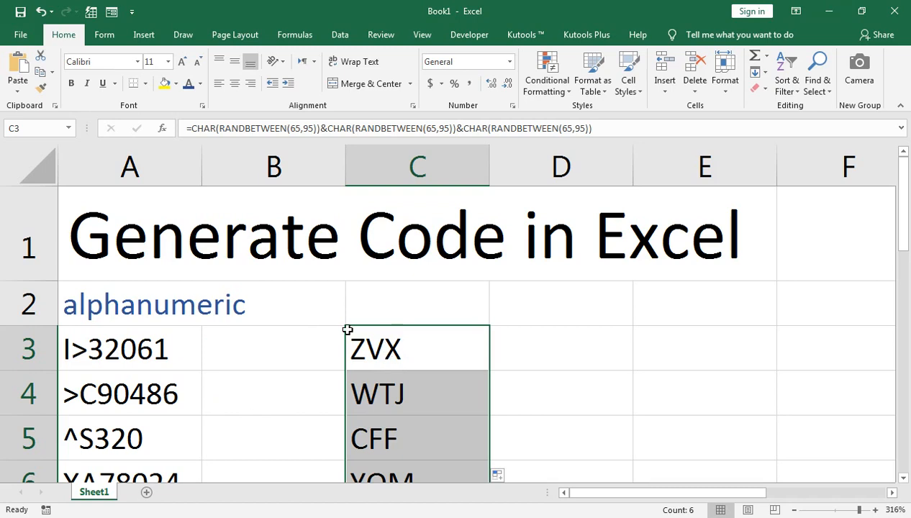
Enter the headings Letters in C2 and Number in E2, and select E3
click(397, 296)
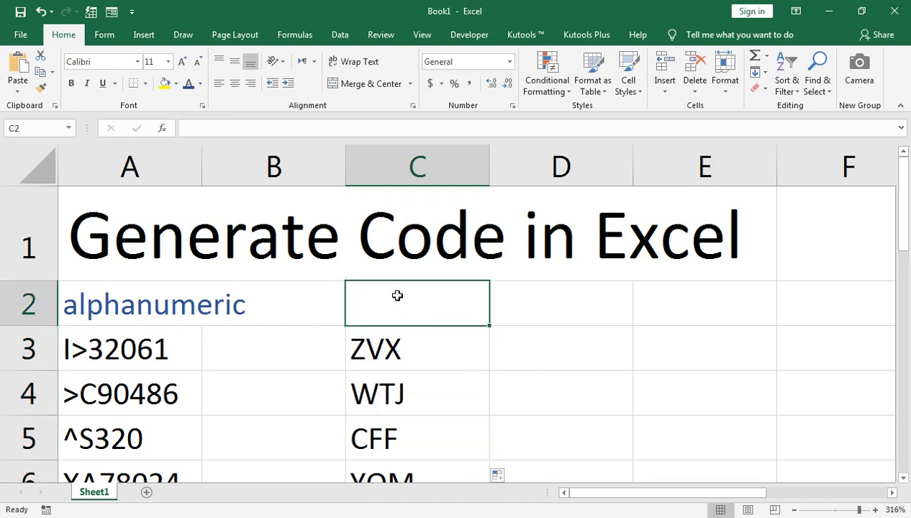
text(Letters)
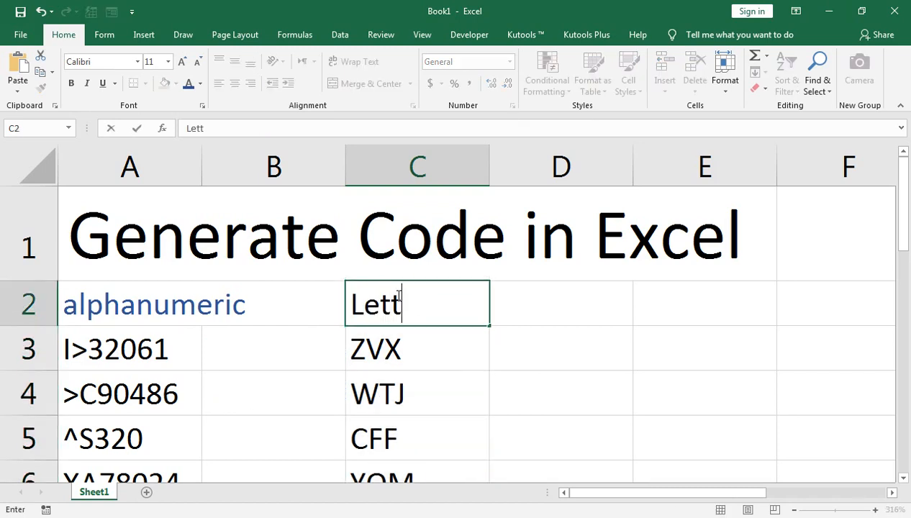
key(Tab)
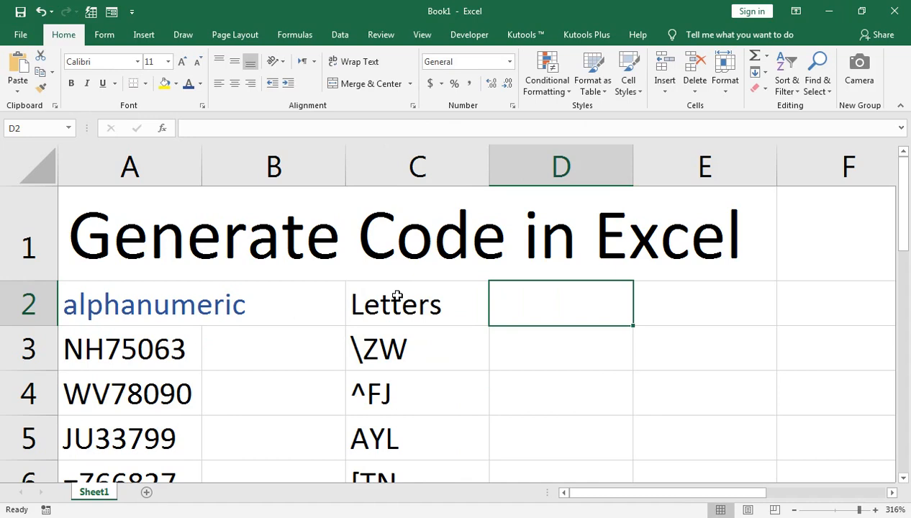
key(Tab)
text(Number)
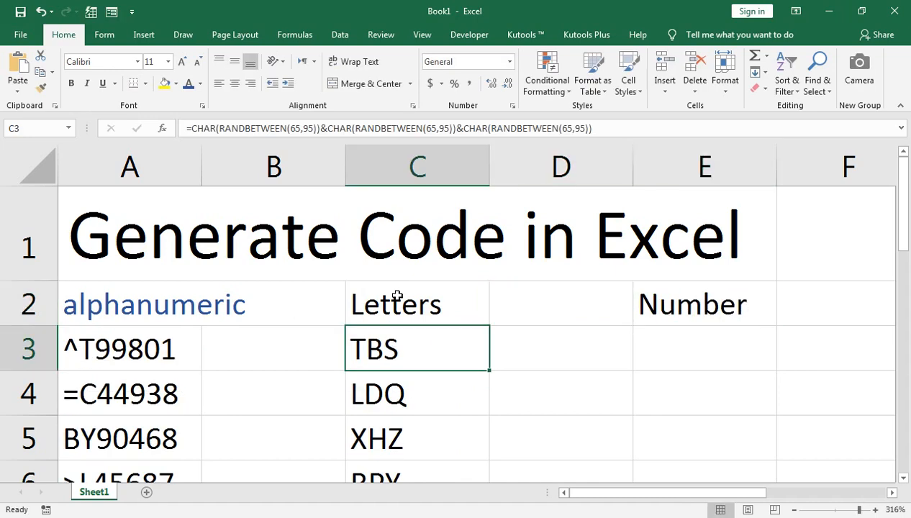
key(Right)
key(Right)
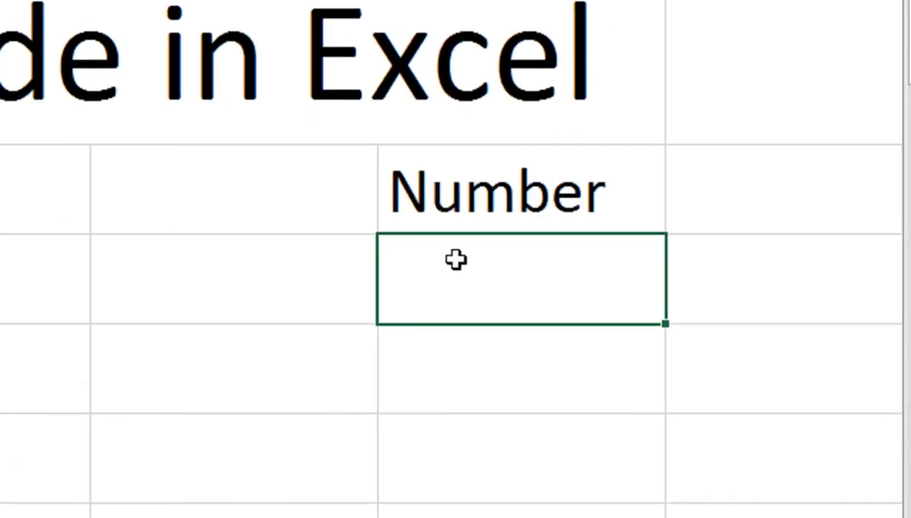
Enter =RANDBETWEEN(65,150) in E3 and fill the formula down to E5
text(=ran)
key(Down)
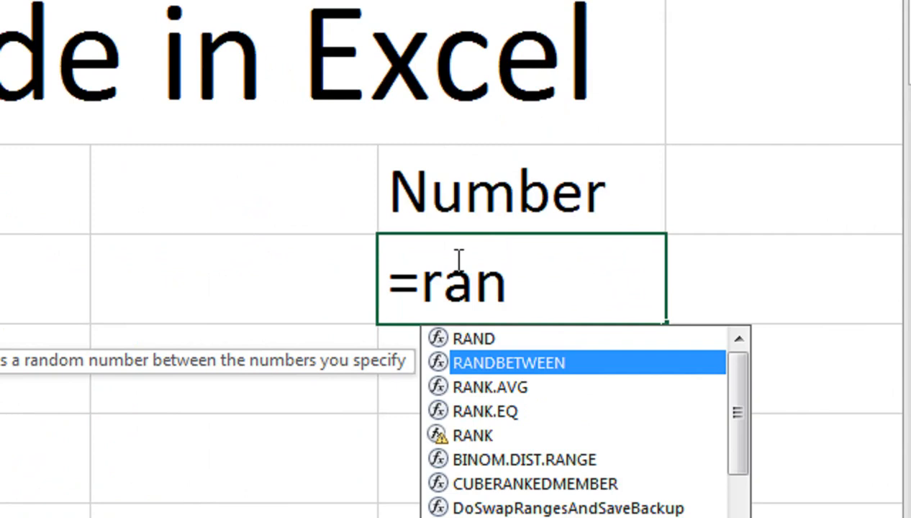
key(Tab)
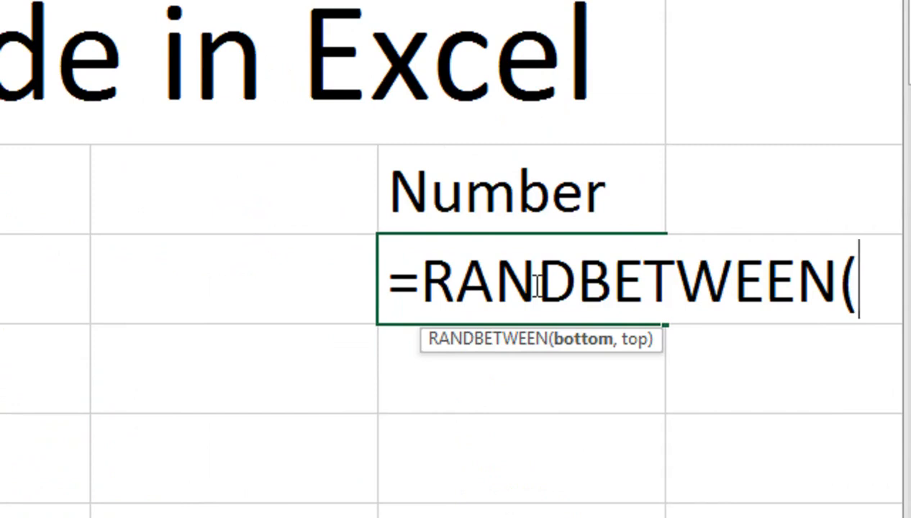
key(alt+Return)
text(65)
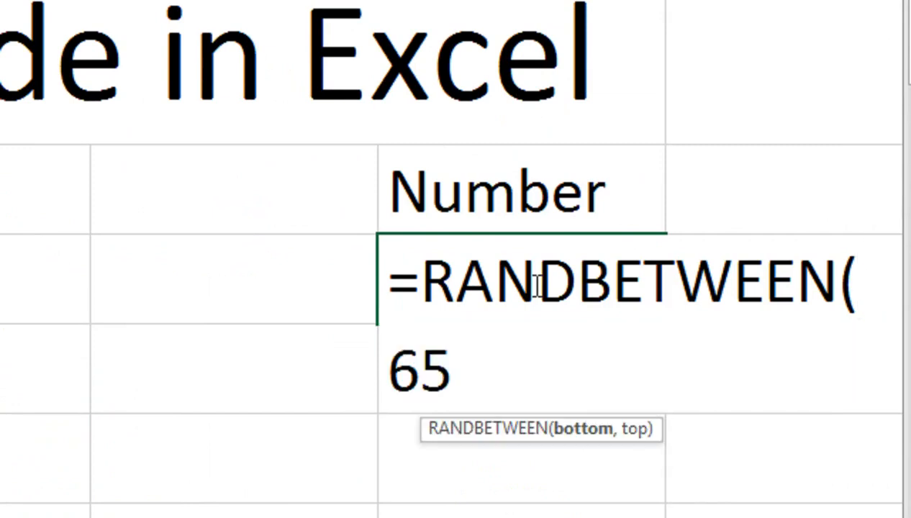
text(,15)
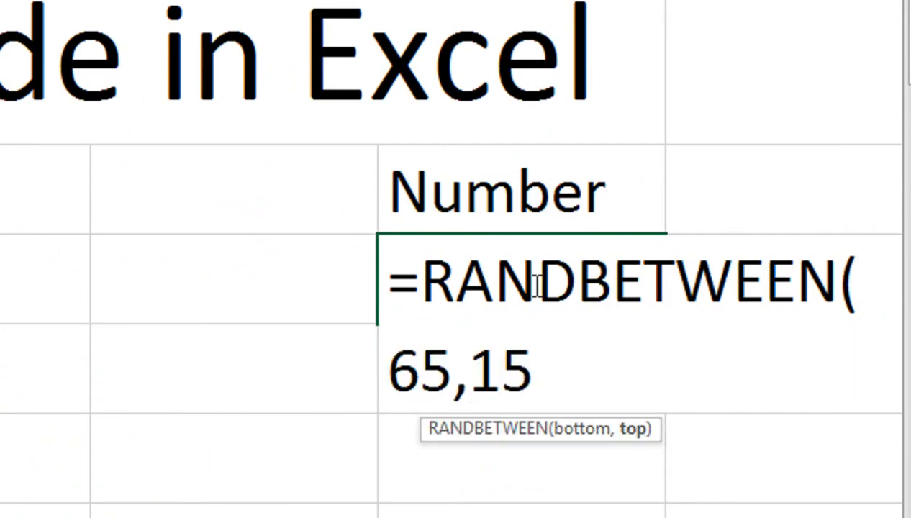
text(0))
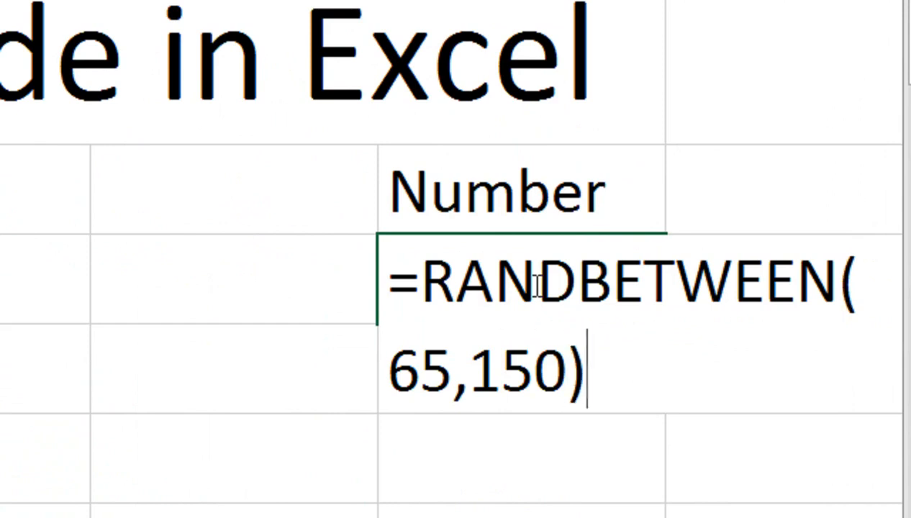
key(Return)
click(534, 286)
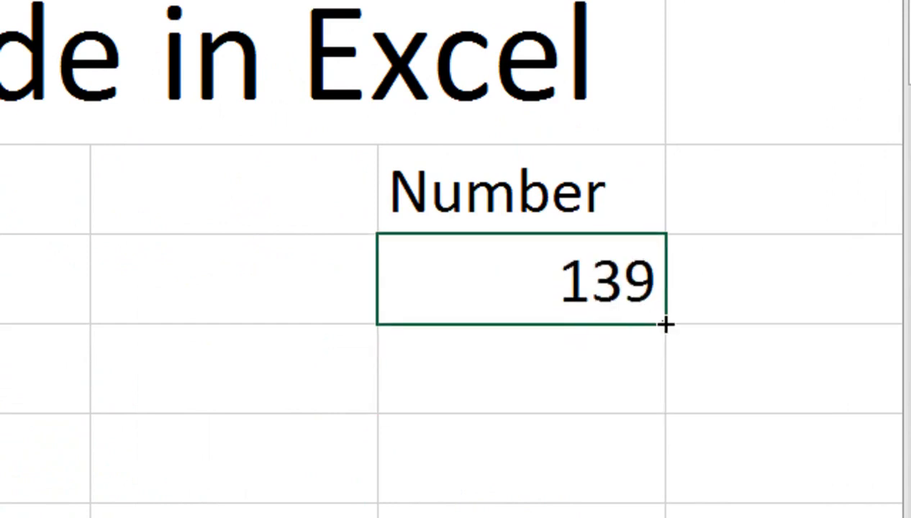
drag(666, 325, 655, 465)
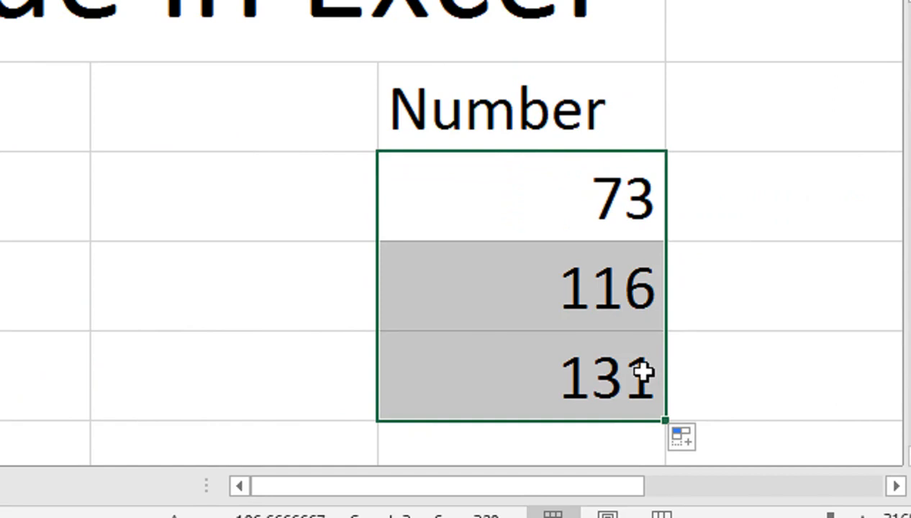
Set the upper bound of the RANDBETWEEN formula in E3 to 100000 and fill it down to E5
click(520, 207)
double_click(516, 210)
click(574, 295)
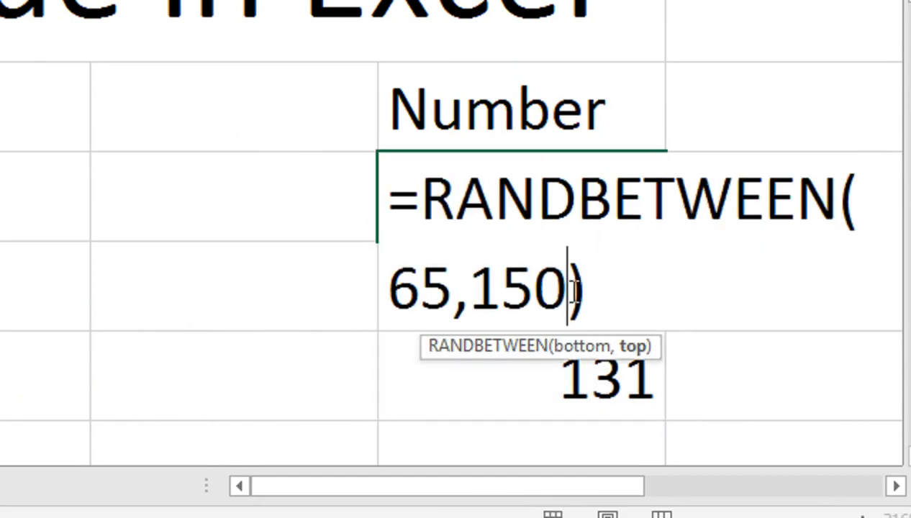
key(BackSpace)
key(BackSpace)
key(BackSpace)
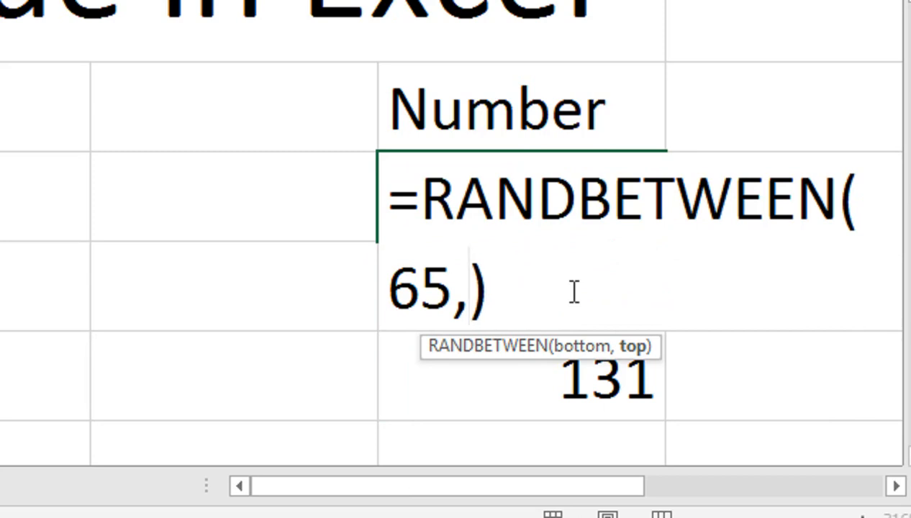
text(10000)
key(Return)
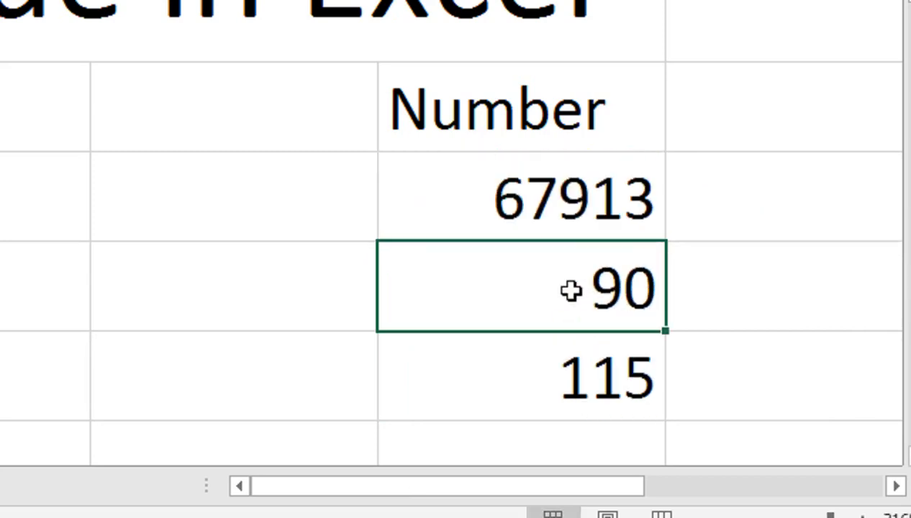
click(634, 223)
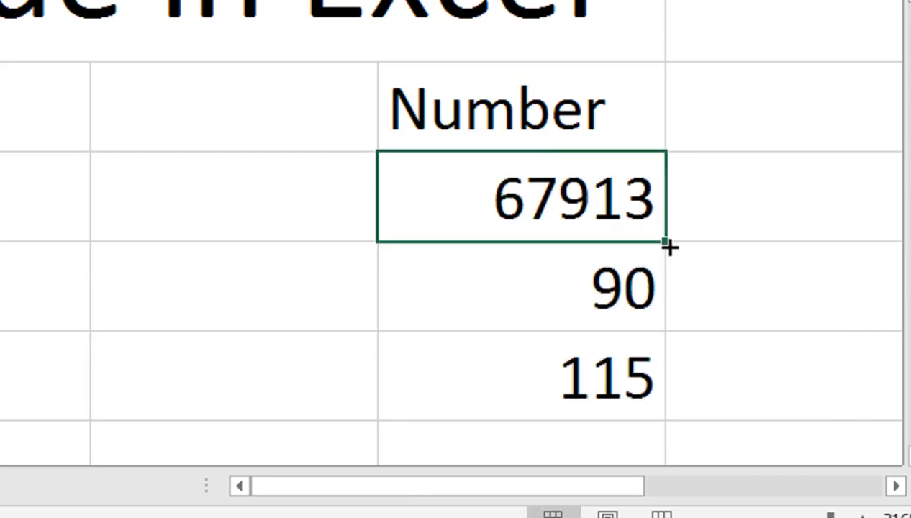
double_click(667, 242)
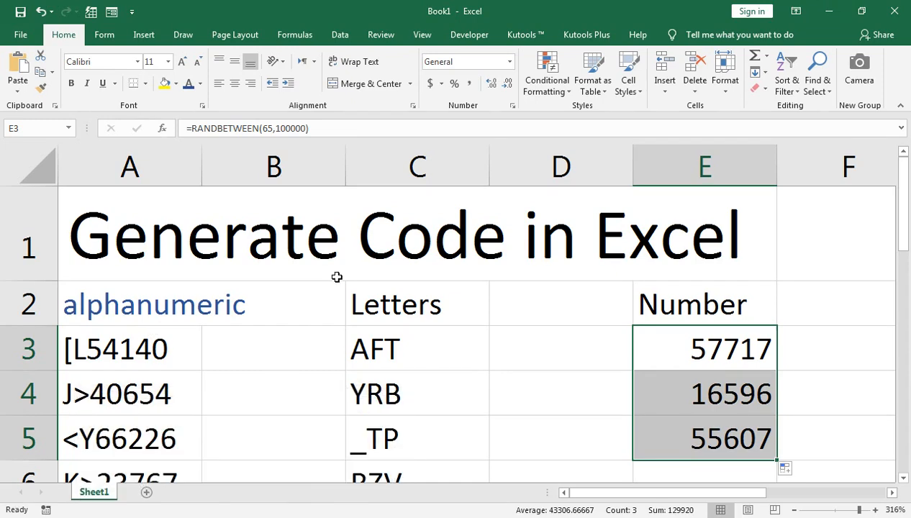
Regenerate the random codes by entering the temporary text asa in D3 and refilling E3 down to E5, and clear D3
click(496, 345)
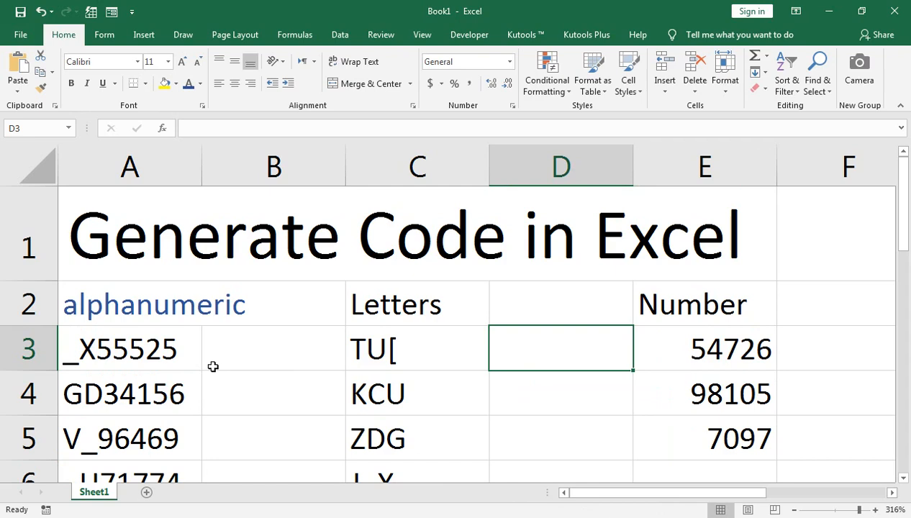
text(asa)
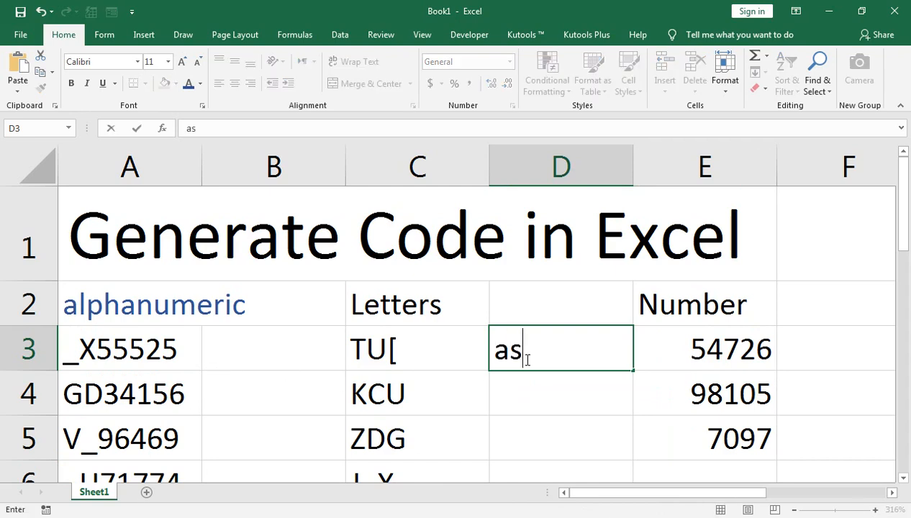
key(Return)
key(Return)
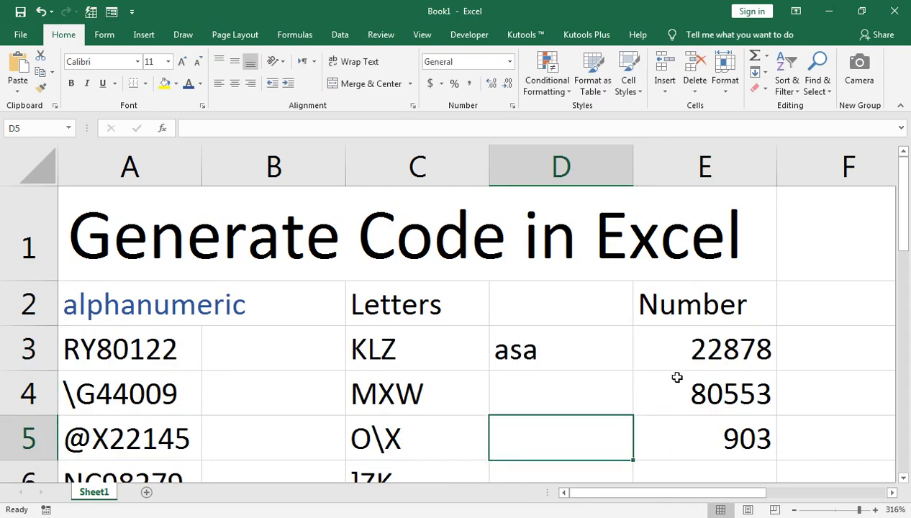
click(737, 363)
double_click(777, 370)
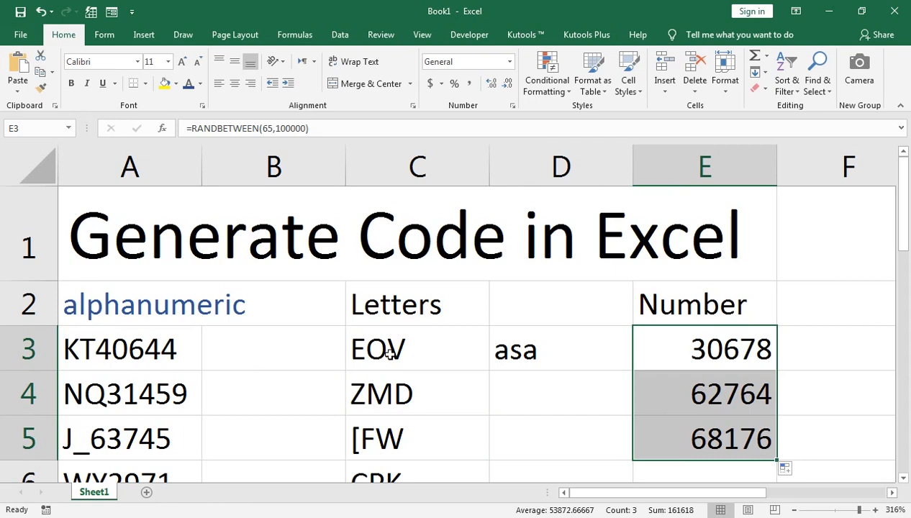
click(519, 346)
key(Delete)
Copy the range A3:E8 and paste it back in place as values only
key(Left)
key(Left)
key(Left)
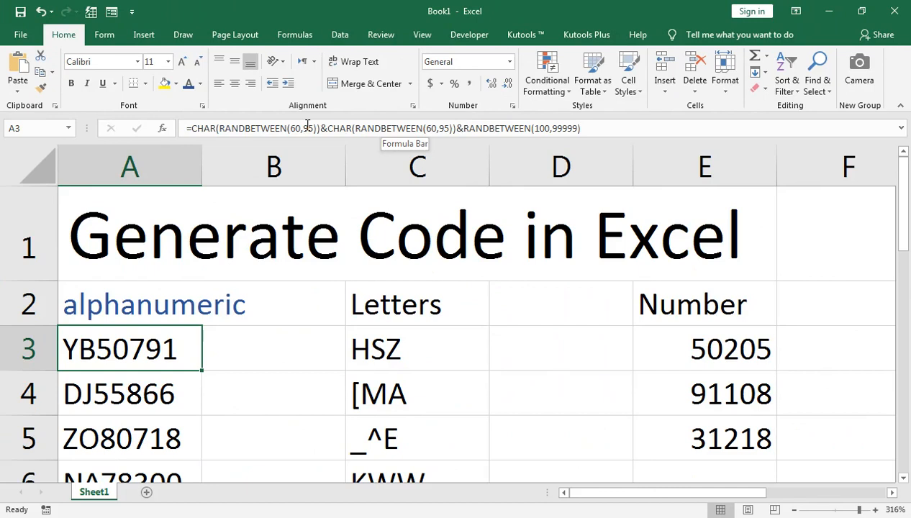
key(shift+Right)
key(shift+Right)
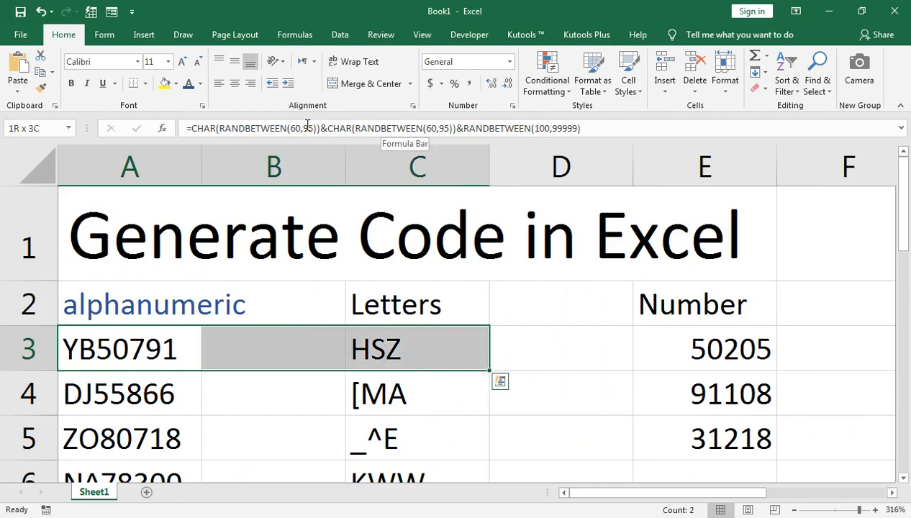
key(shift+Right)
key(shift+Right)
key(shift+Down)
key(shift+Down)
key(shift+Down)
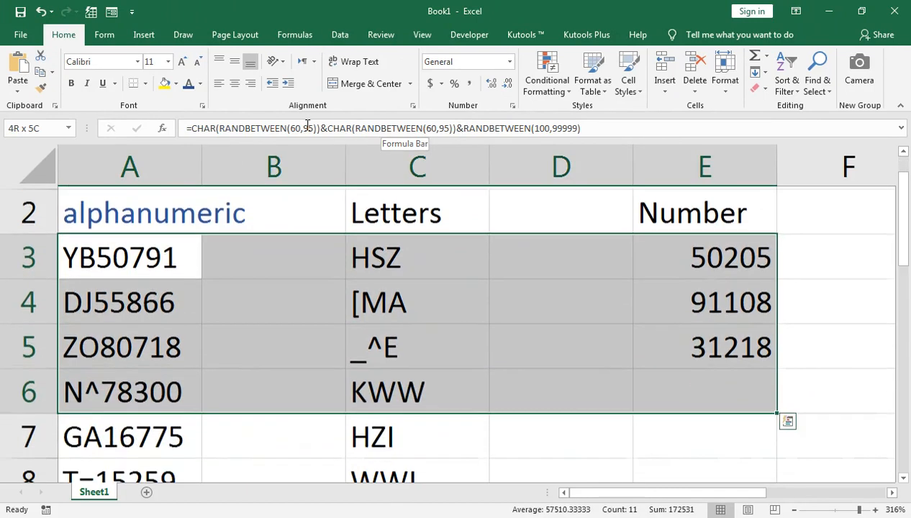
key(shift+Down)
key(shift+Down)
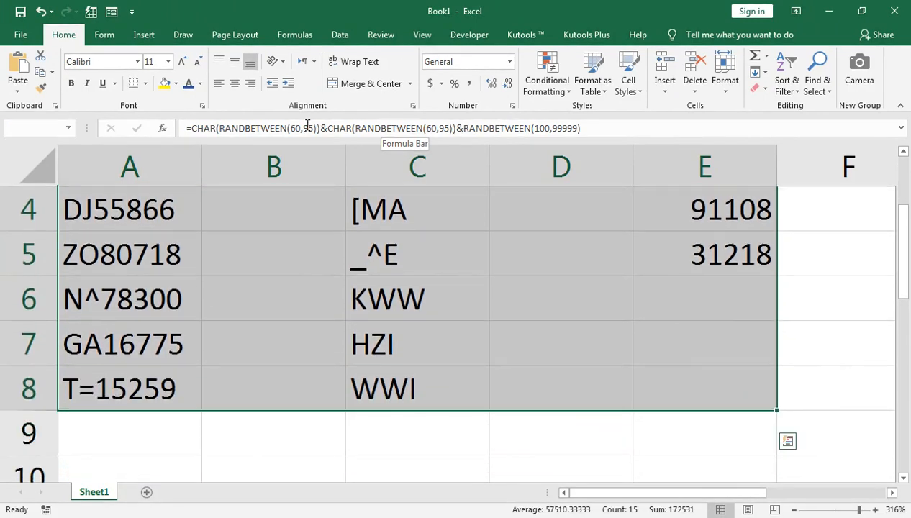
scroll(325, 208, up, 1)
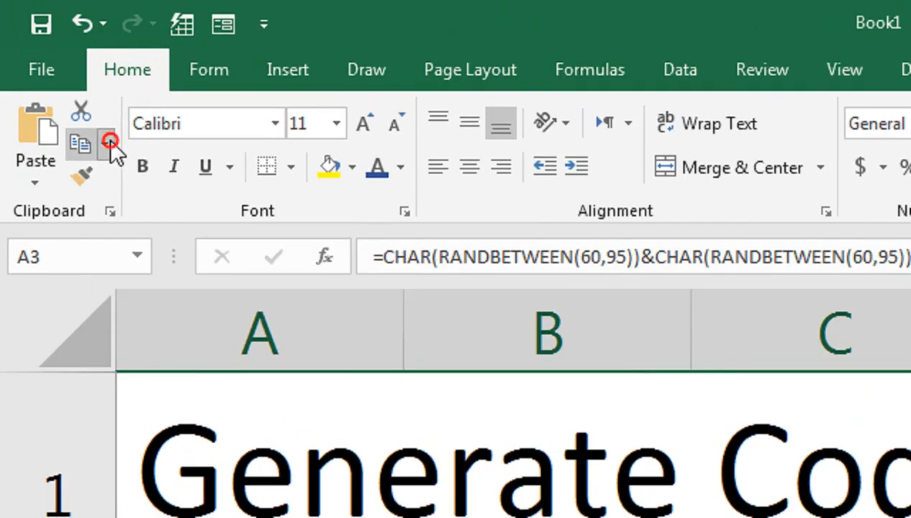
click(52, 72)
click(114, 182)
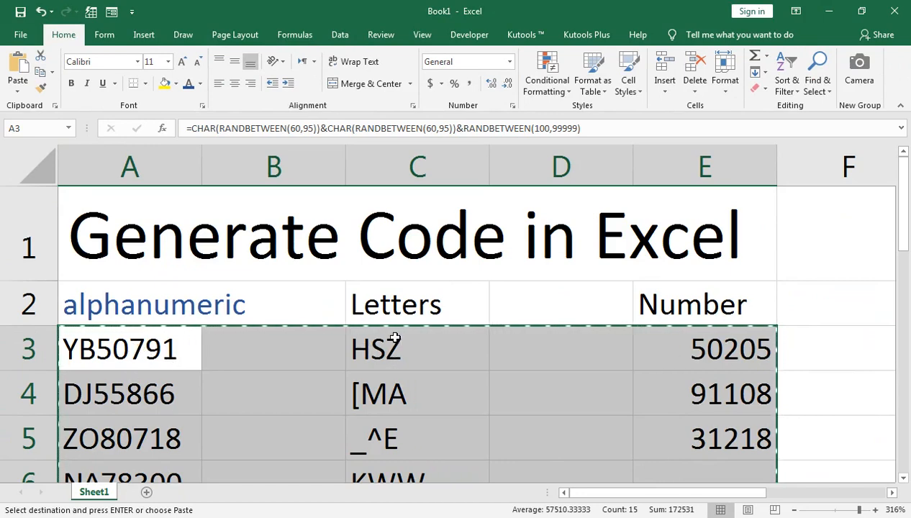
click(18, 93)
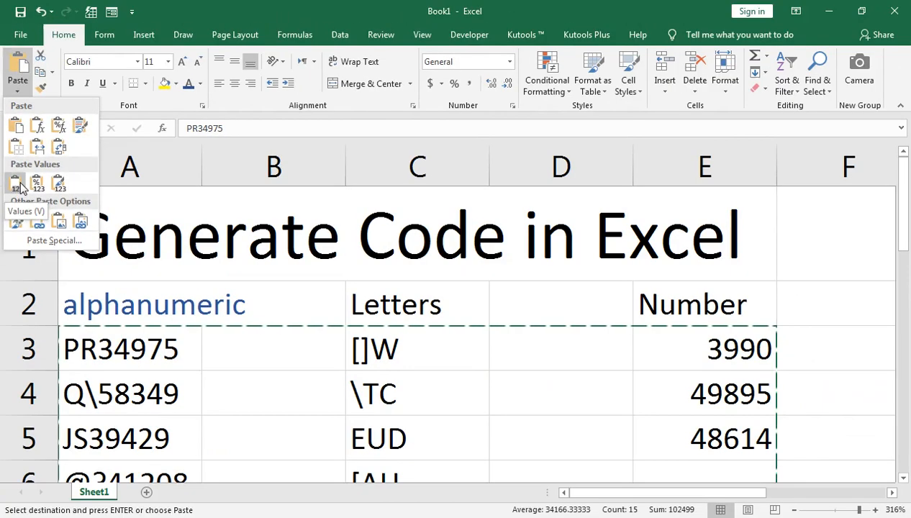
click(32, 241)
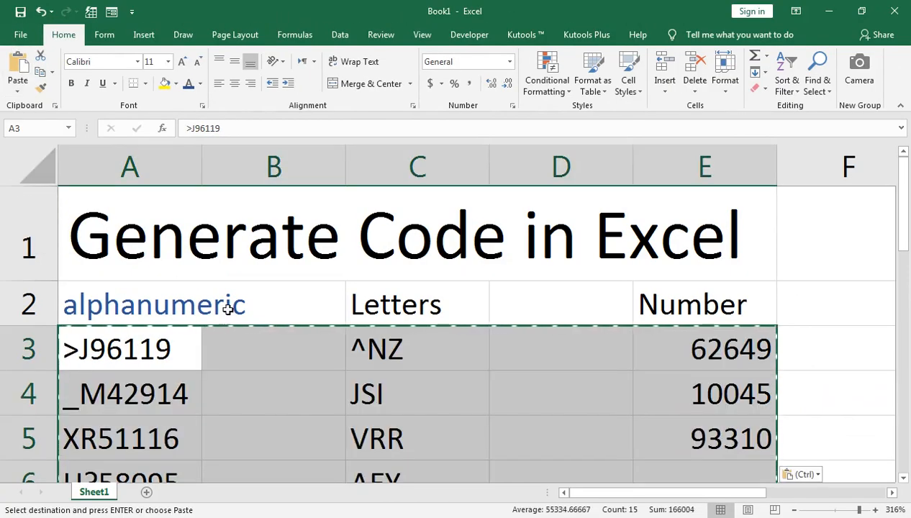
Test the pasted codes for recalculation by entering the text rte in B3 and clearing it
double_click(276, 350)
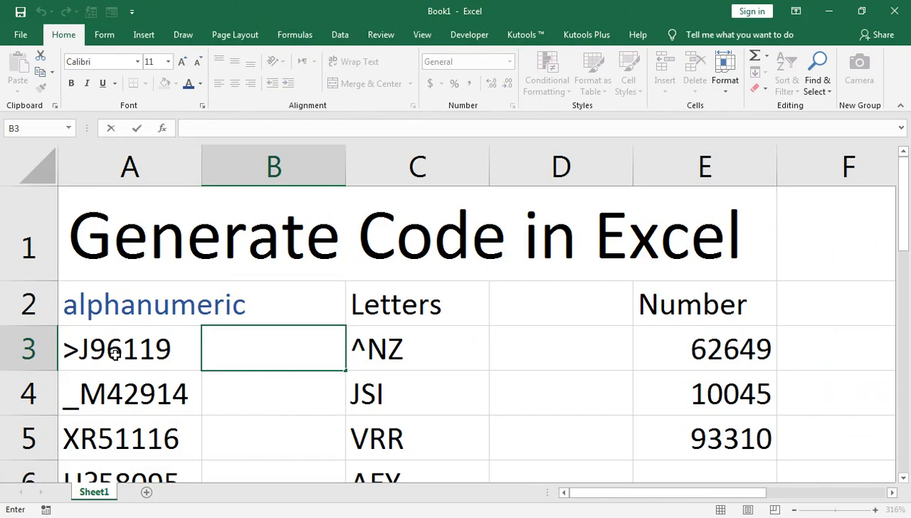
text(rte)
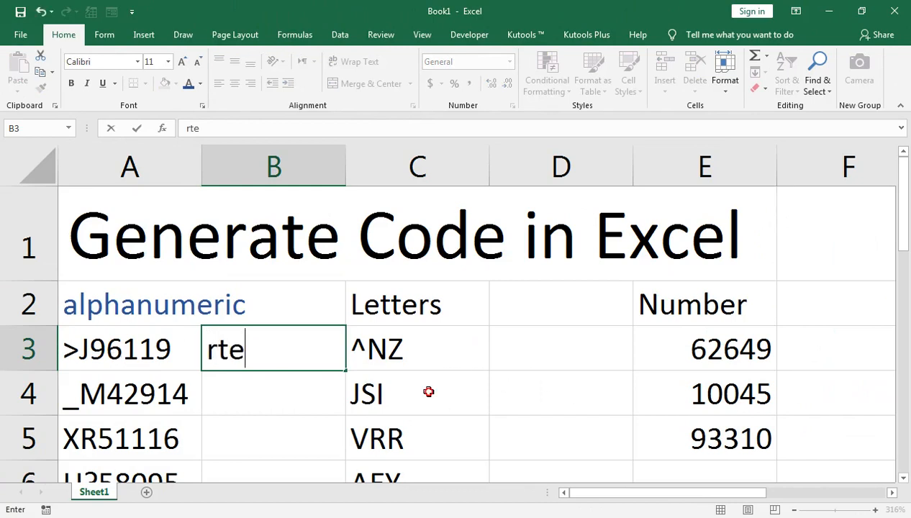
click(428, 391)
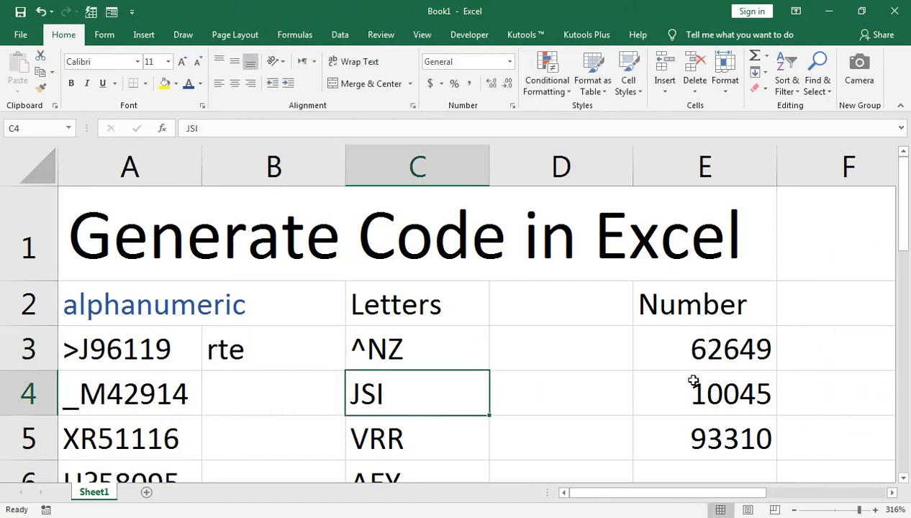
click(299, 367)
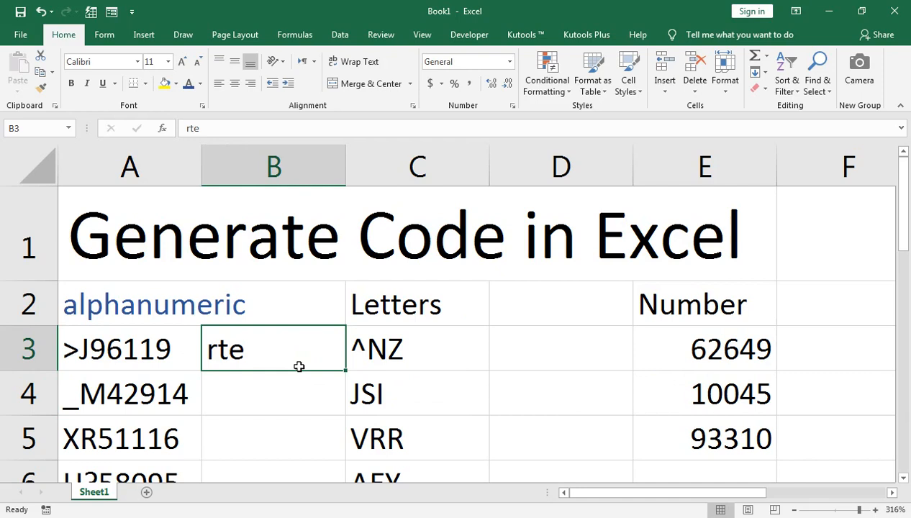
key(Delete)
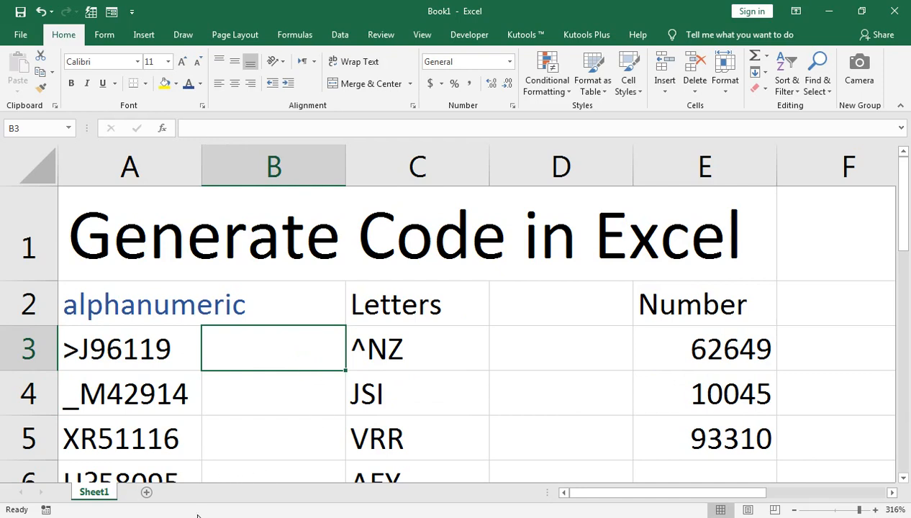